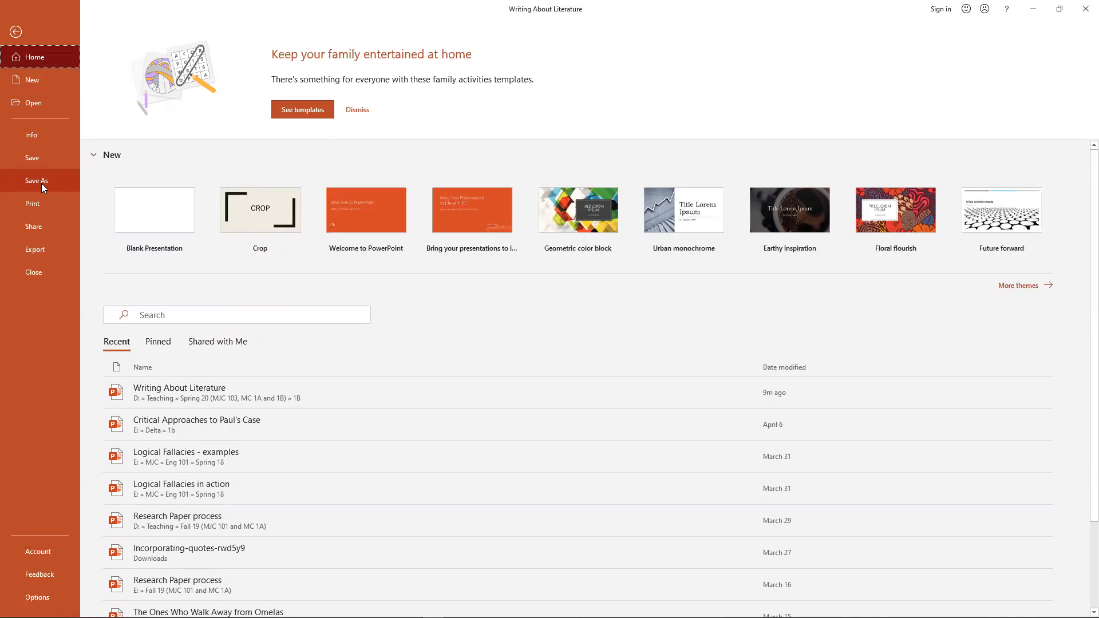
Save the presentation as an MPEG-4 video named "Writing About Literature with video presentation" in the same folder.
left_click(42, 181)
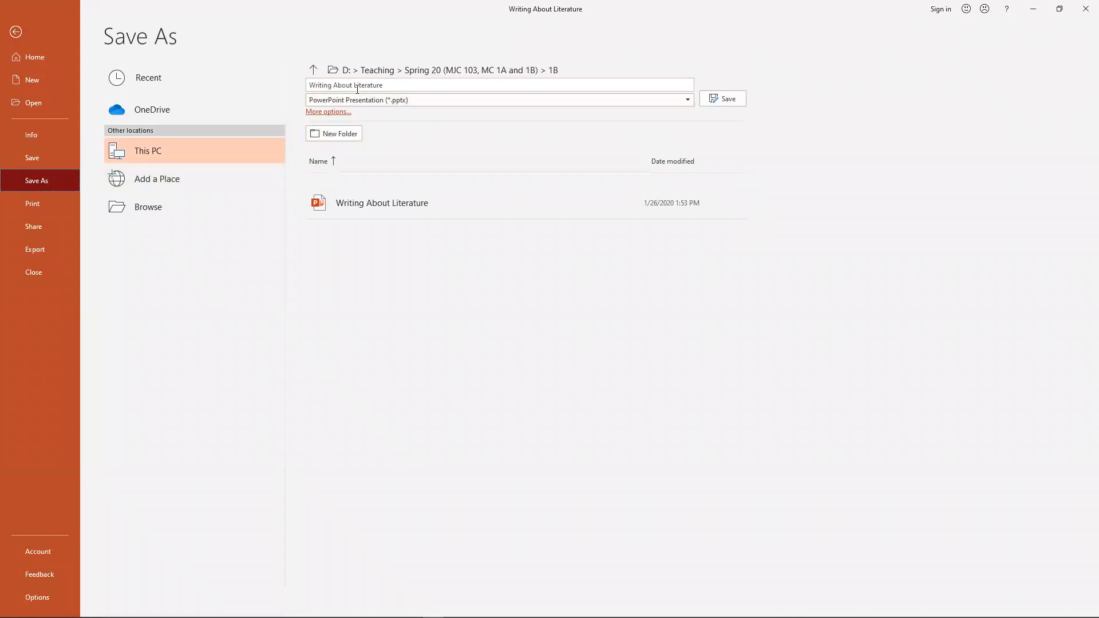
left_click(386, 85)
left_click(385, 85)
left_click(387, 101)
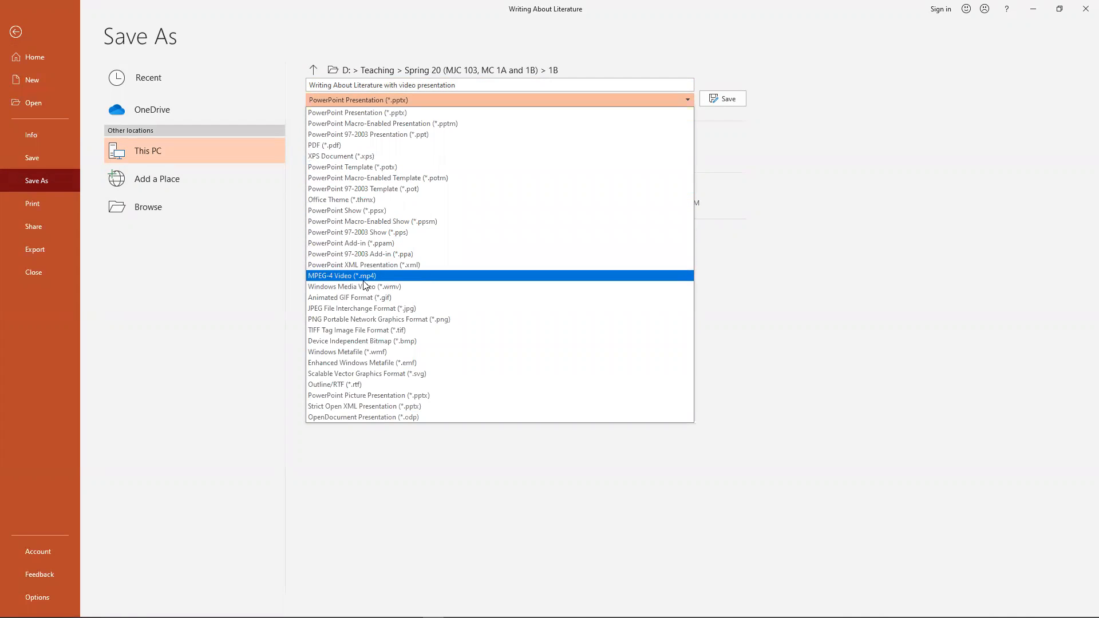
left_click(356, 276)
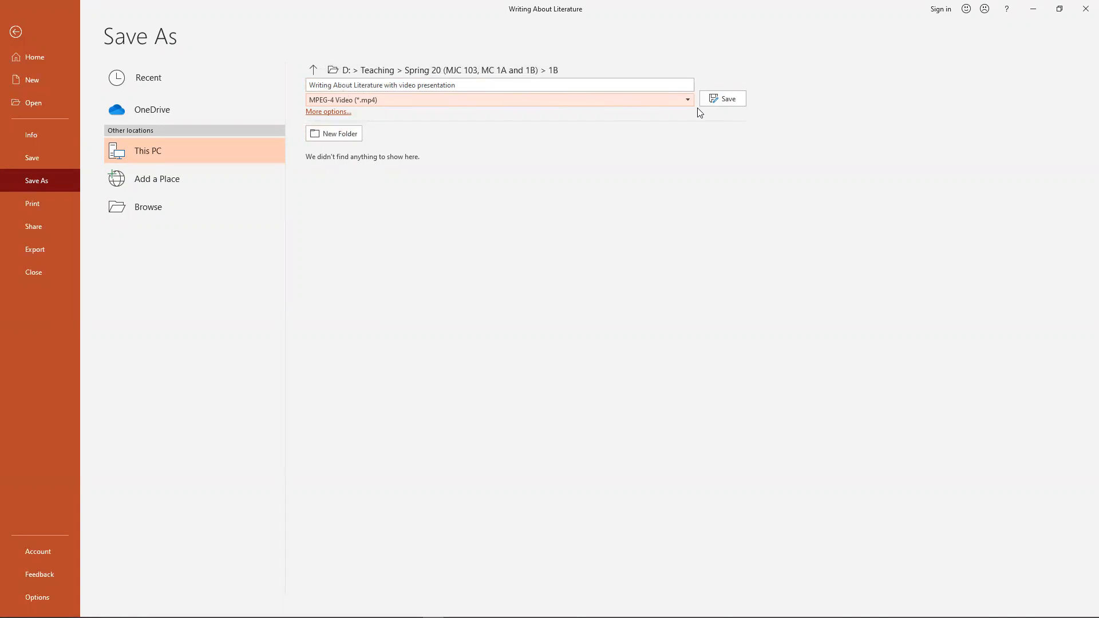
left_click(719, 100)
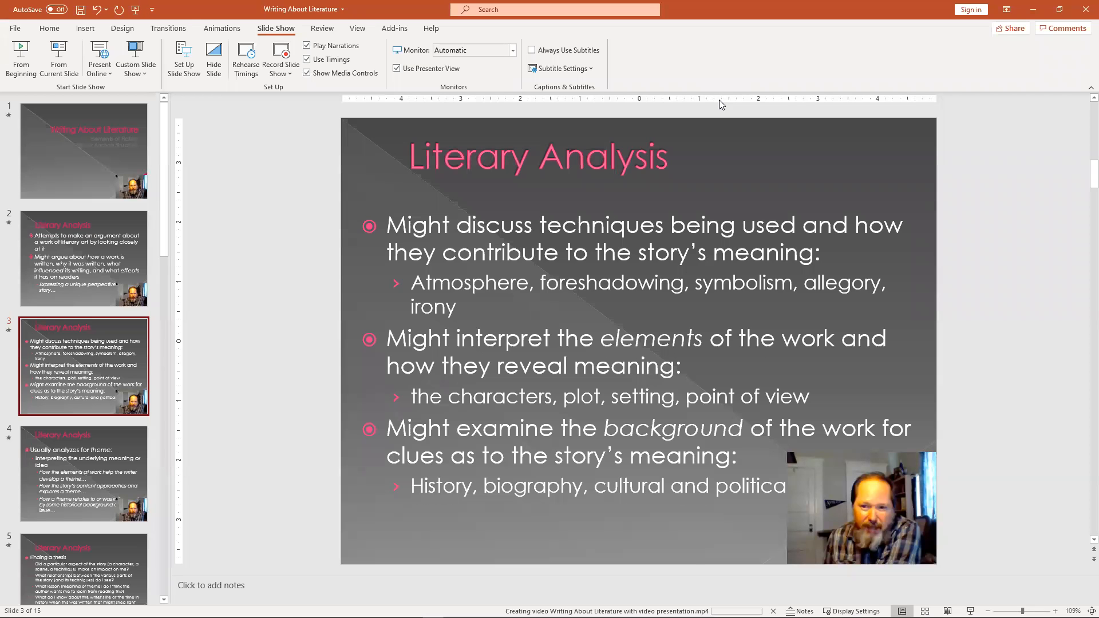
Close PowerPoint and widen the browser window showing YouTube.
left_click(1083, 13)
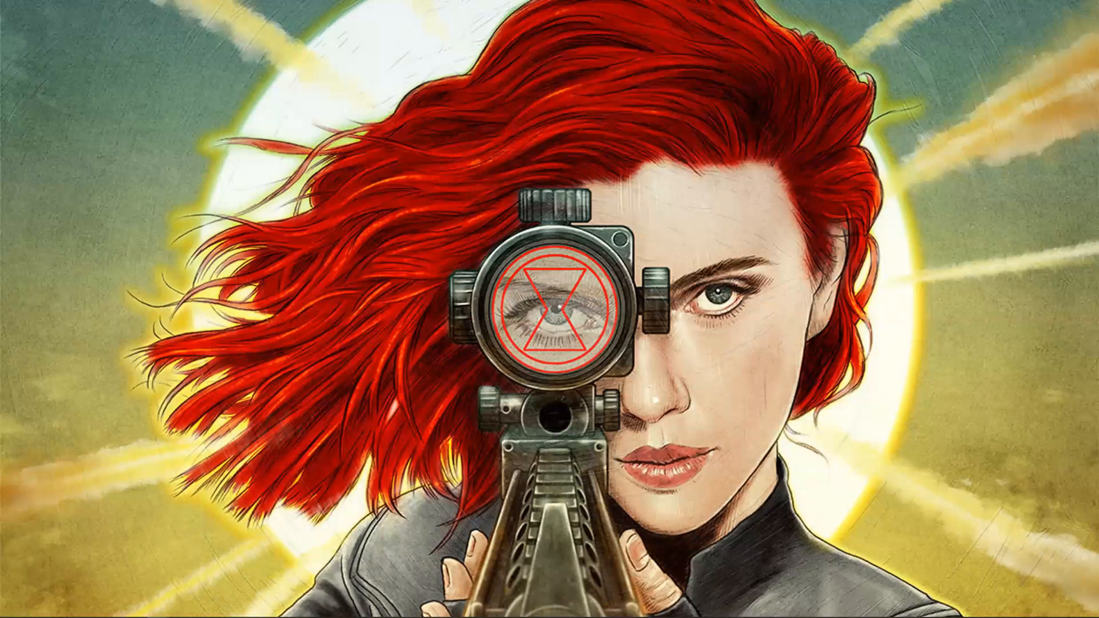
key("alt+Tab")
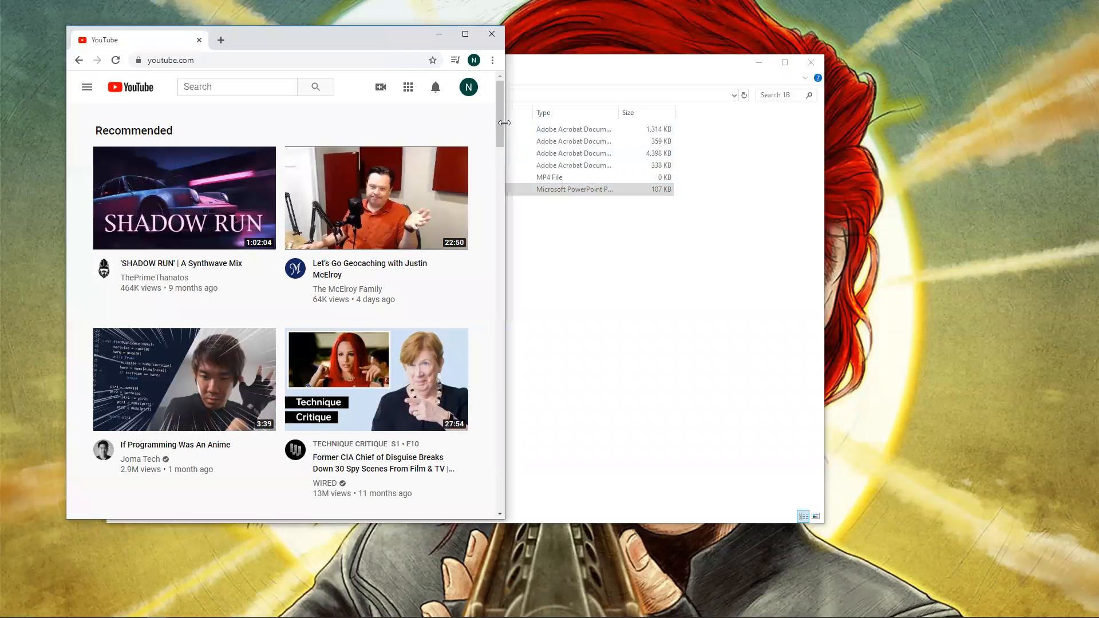
left_click_drag(506, 124, 979, 126)
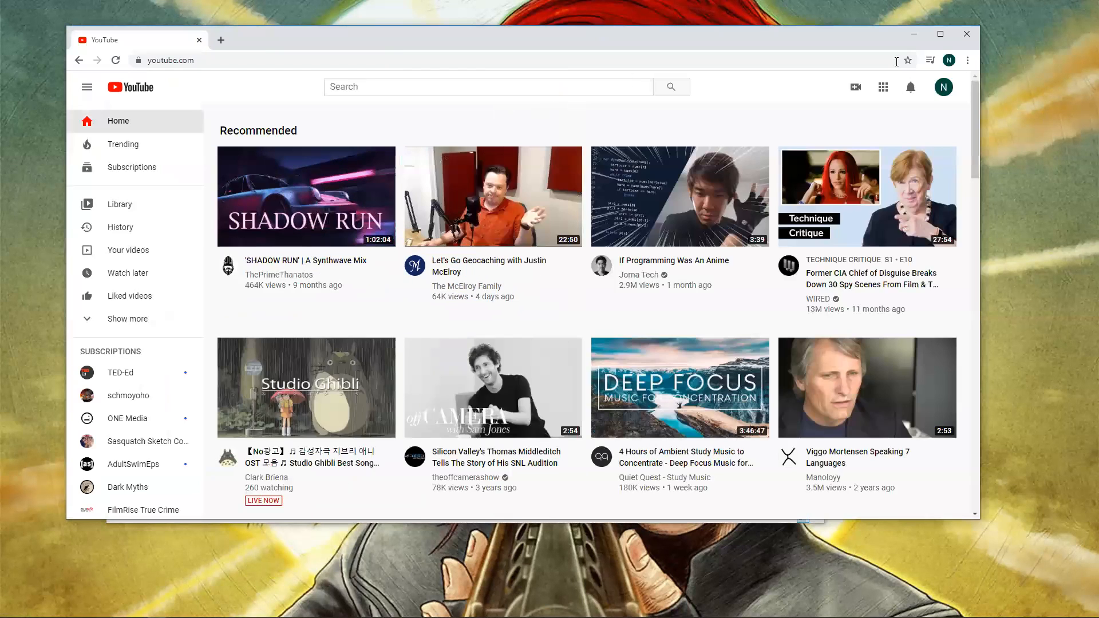
Start a new video upload on YouTube and dismiss the multiple-files tip.
left_click(945, 90)
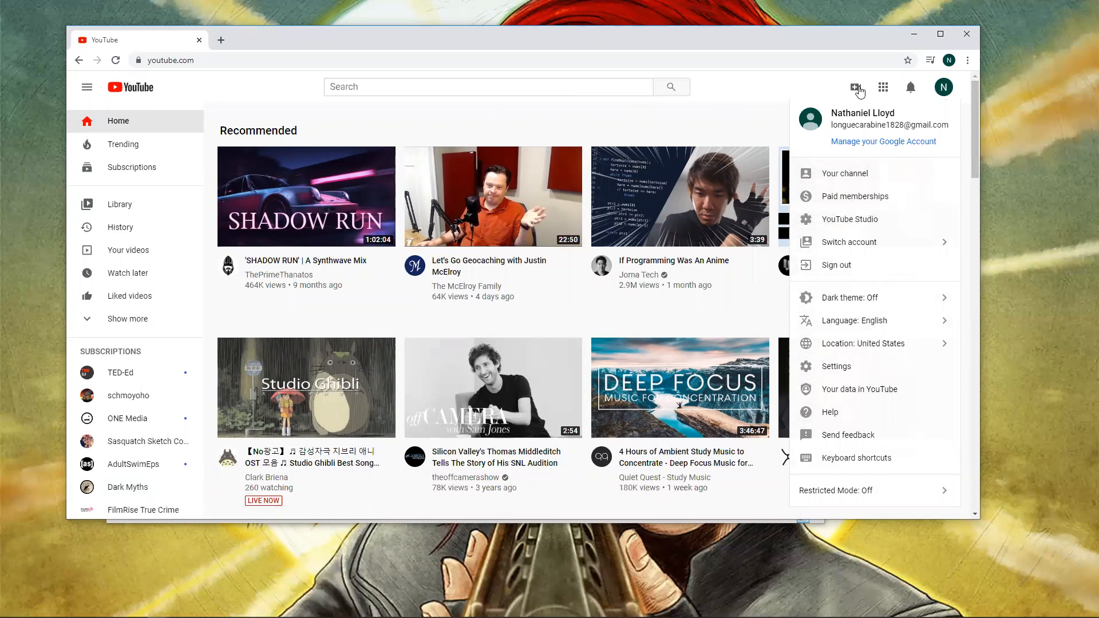
left_click(752, 114)
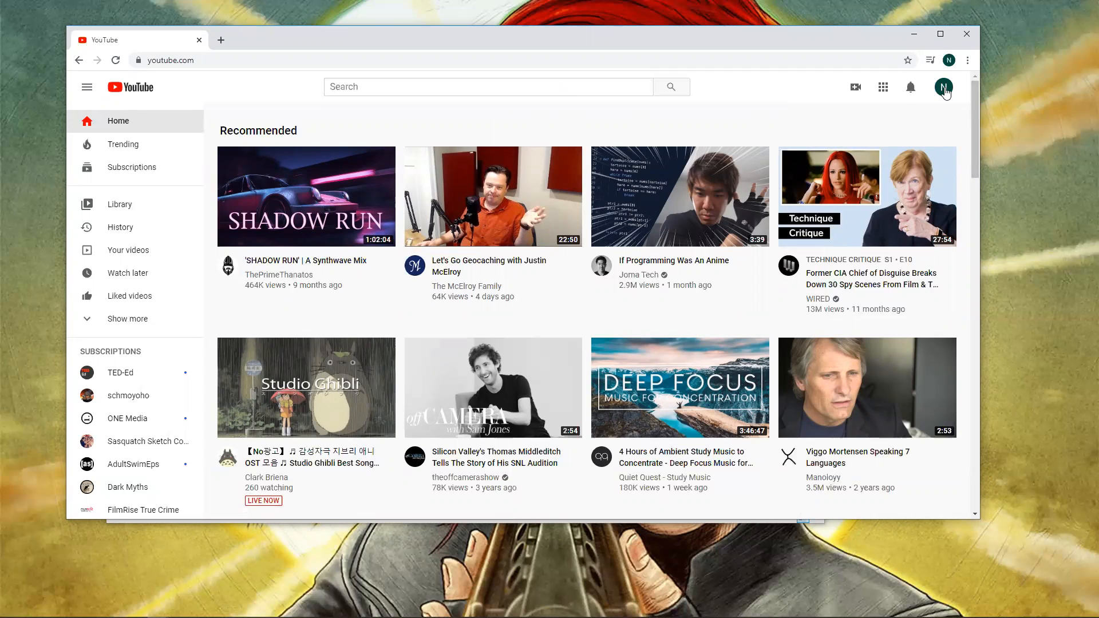
left_click(854, 89)
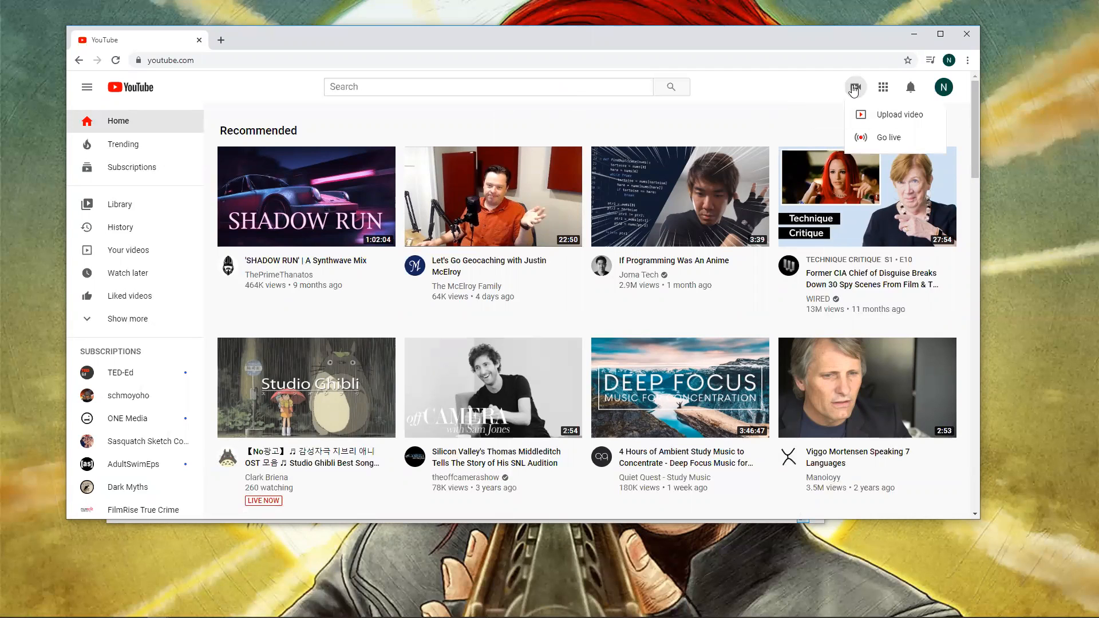
left_click(877, 121)
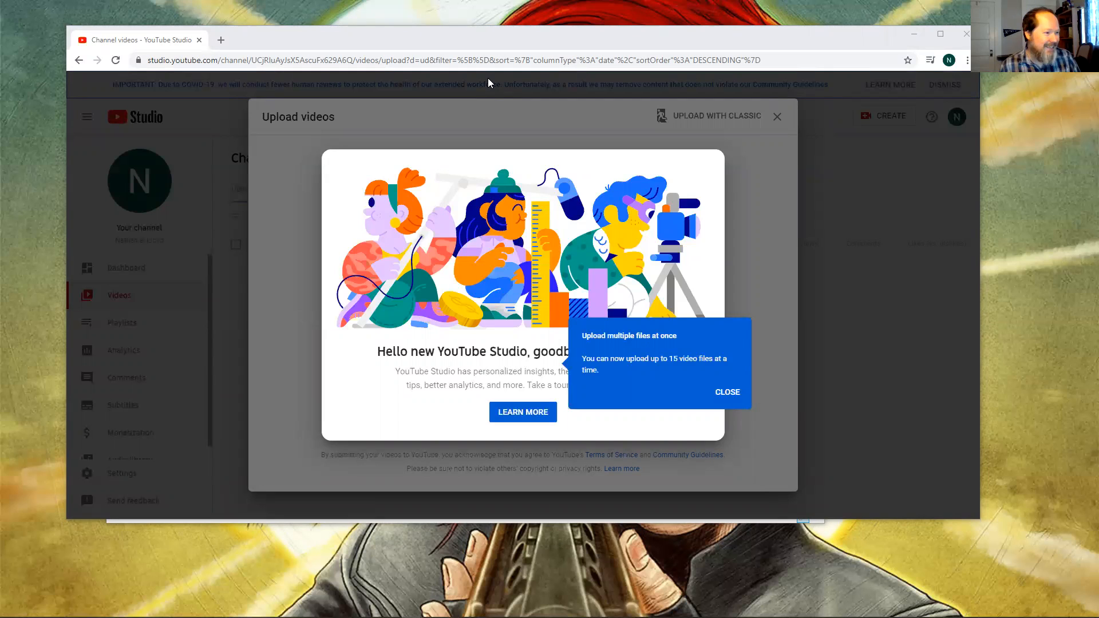
left_click(729, 394)
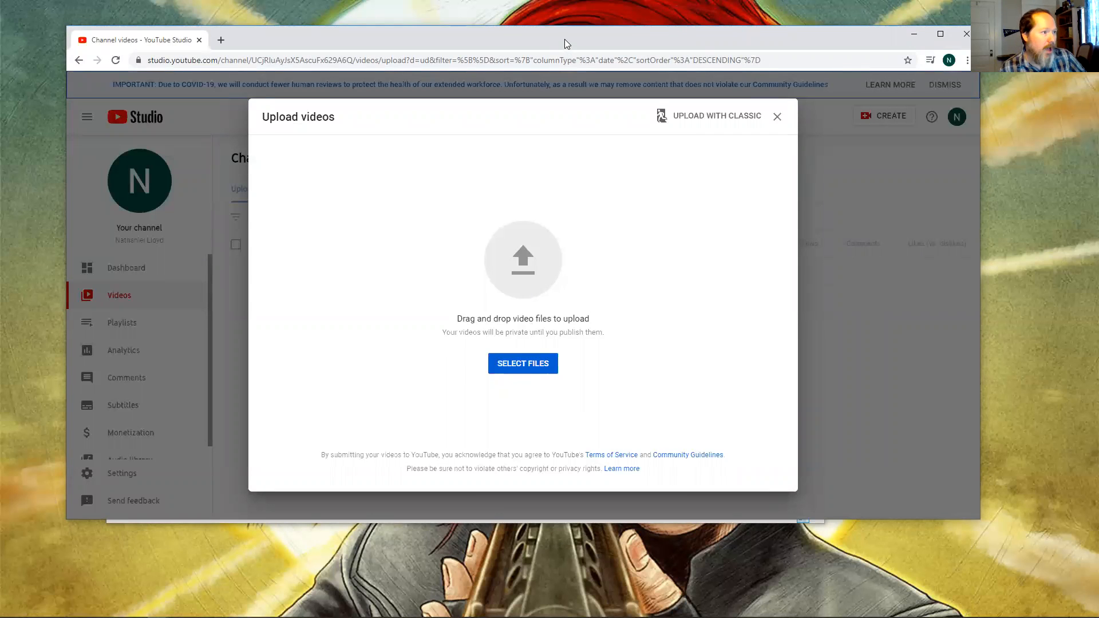
Try to upload the exported video by dragging it from the file explorer into the upload dialog.
left_click_drag(573, 40, 830, 69)
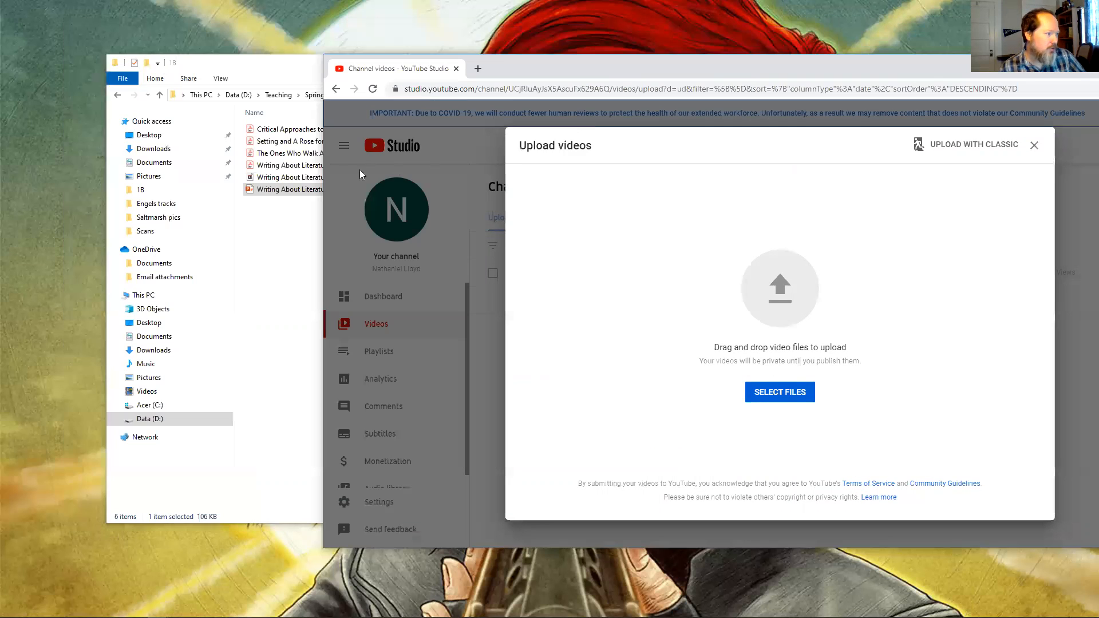
left_click(263, 85)
left_click_drag(269, 69, 149, 81)
left_click_drag(172, 191, 804, 320)
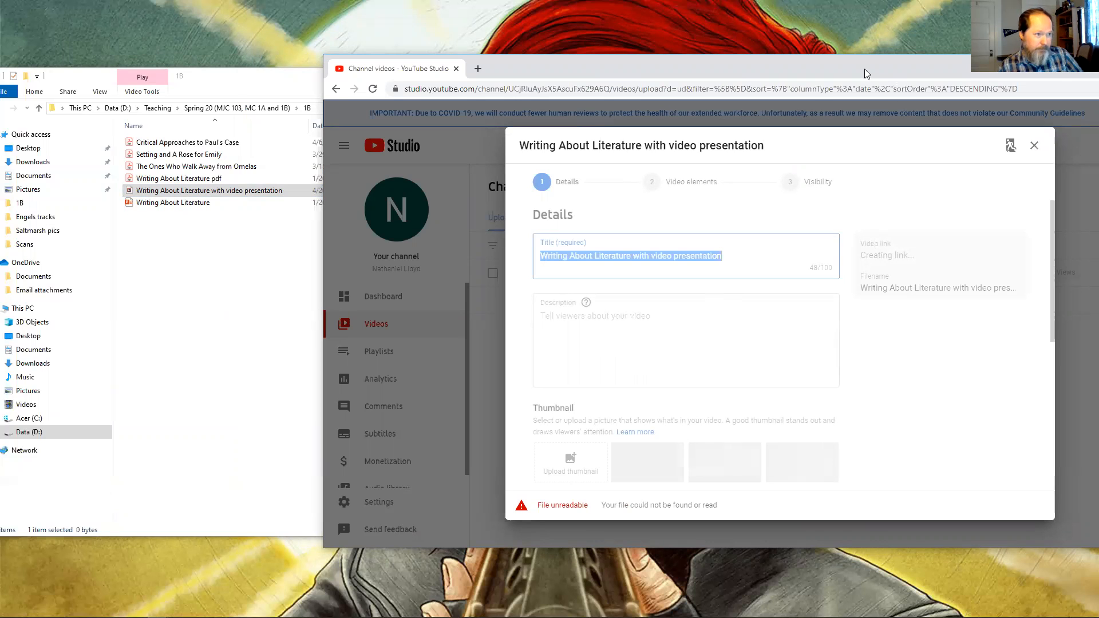
left_click_drag(845, 70, 626, 56)
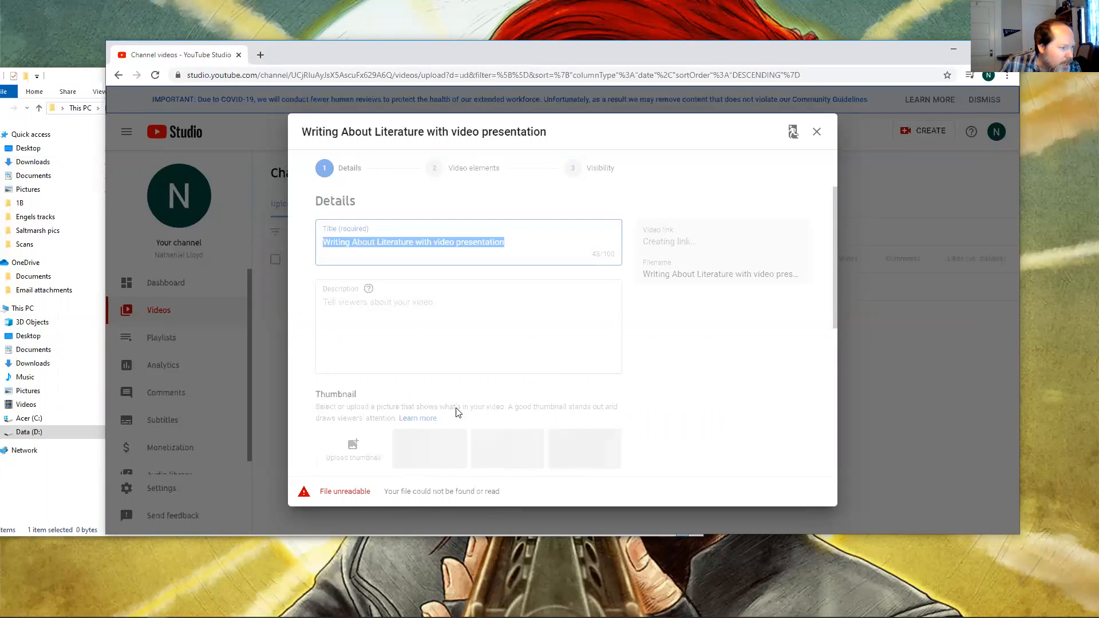
left_click(617, 403)
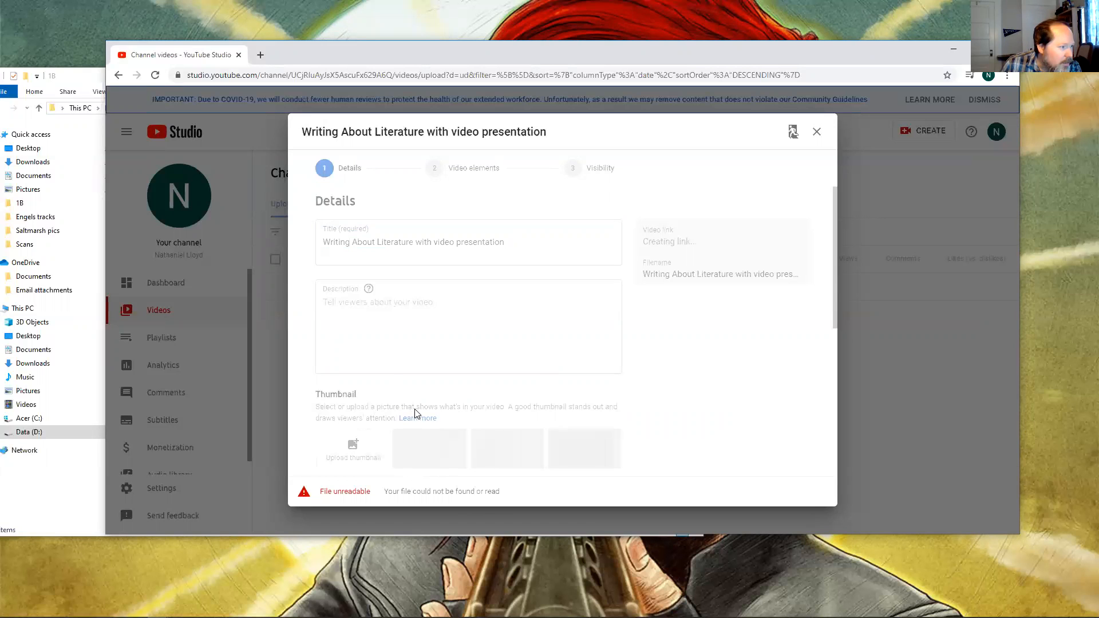
Search Google in a new tab for "youtube file types".
left_click(263, 58)
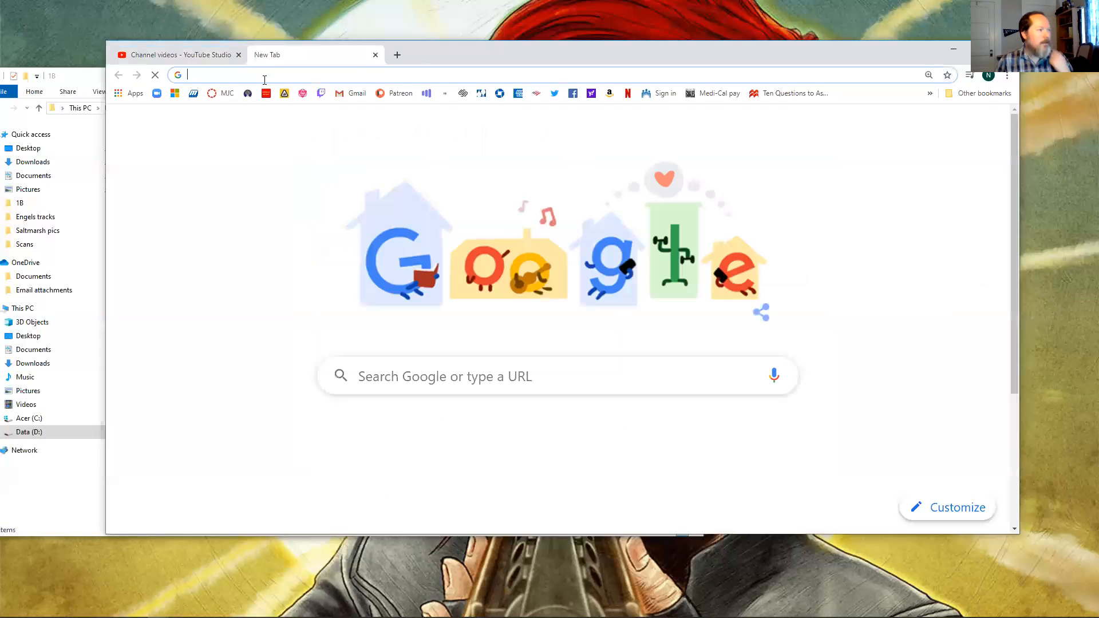
type("youtube")
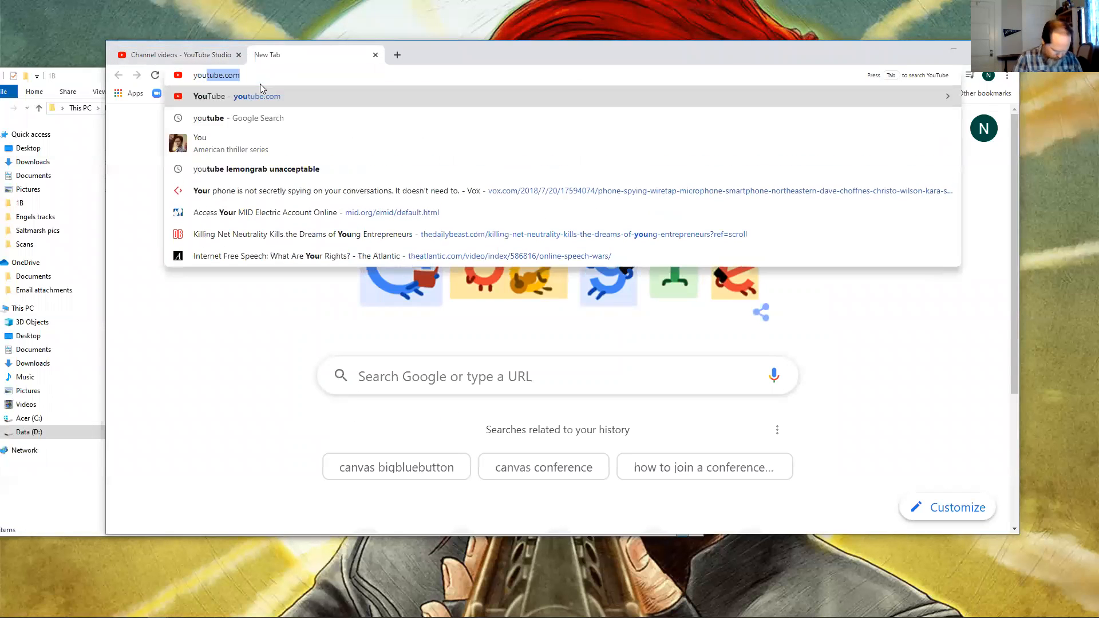
type(" fil")
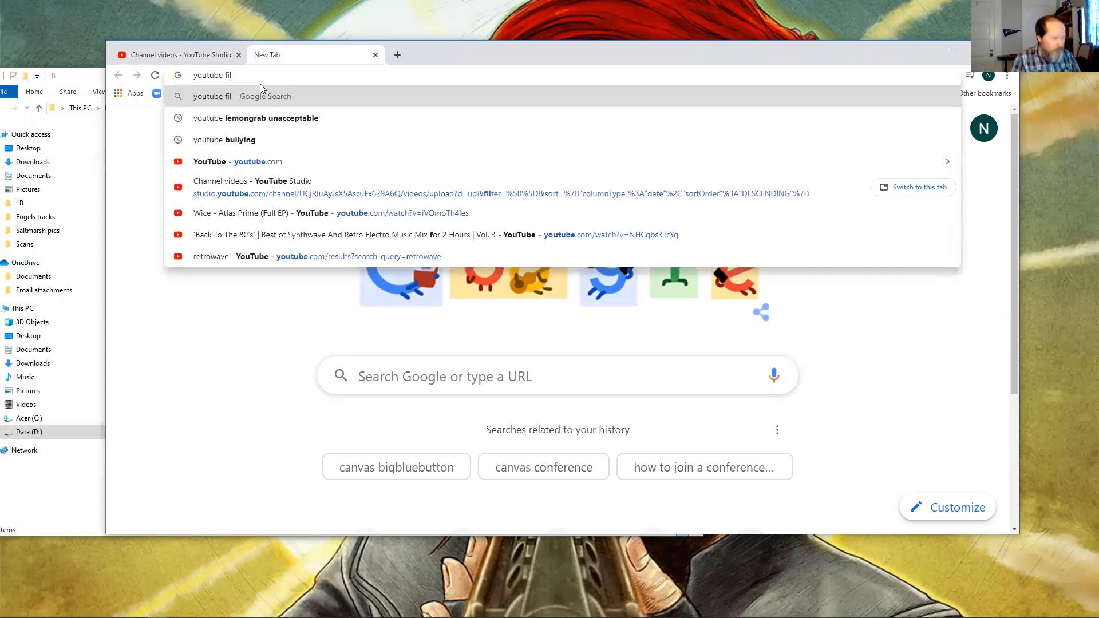
type("e types")
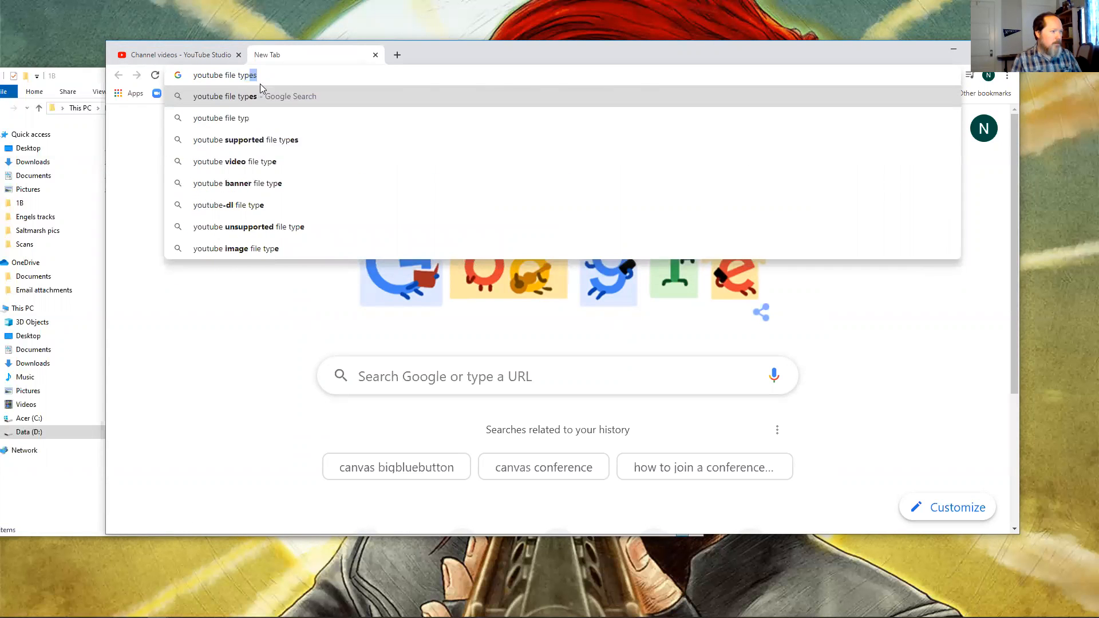
key("Return")
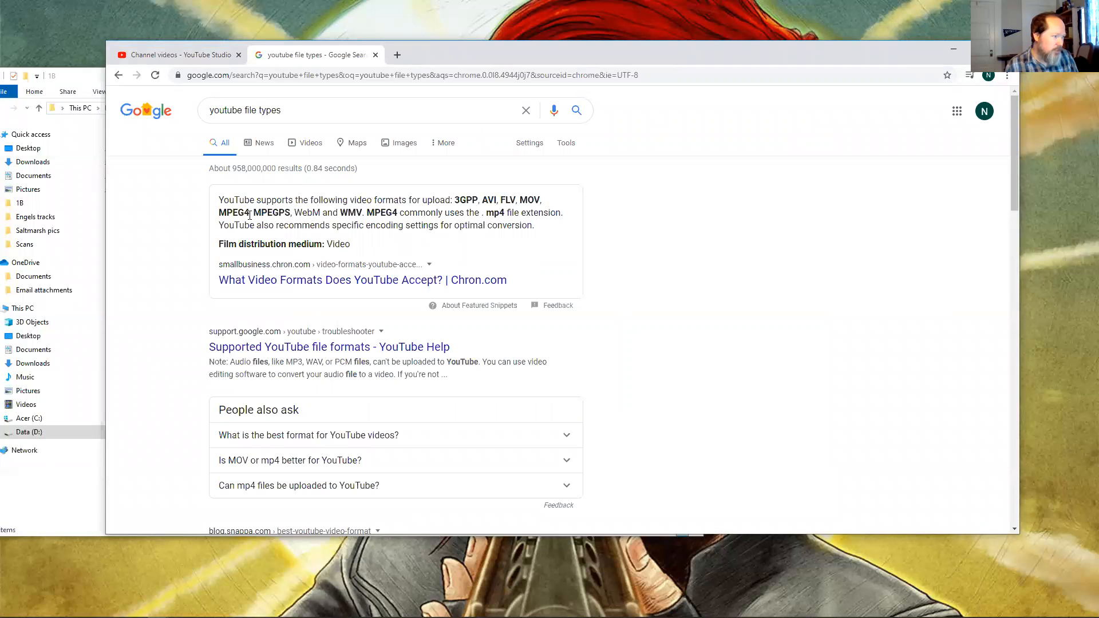
Close the failed upload and upload the MP4 file from Data (D:) > Teaching > Spring 20 (MJC 103, MC 1A and 1B) > 1B.
left_click(180, 56)
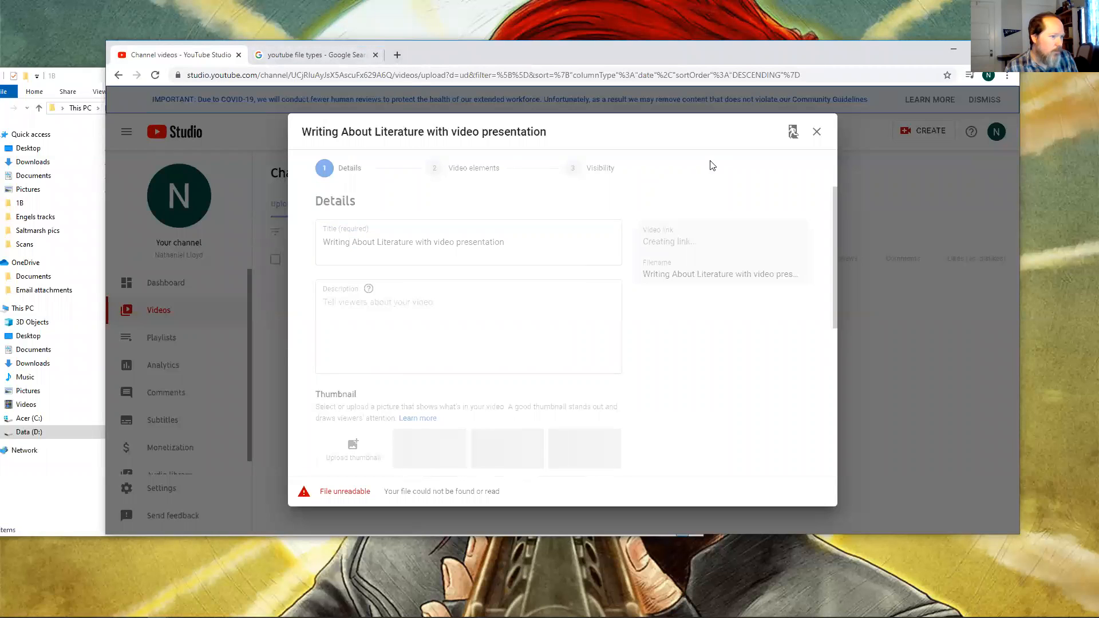
left_click(817, 132)
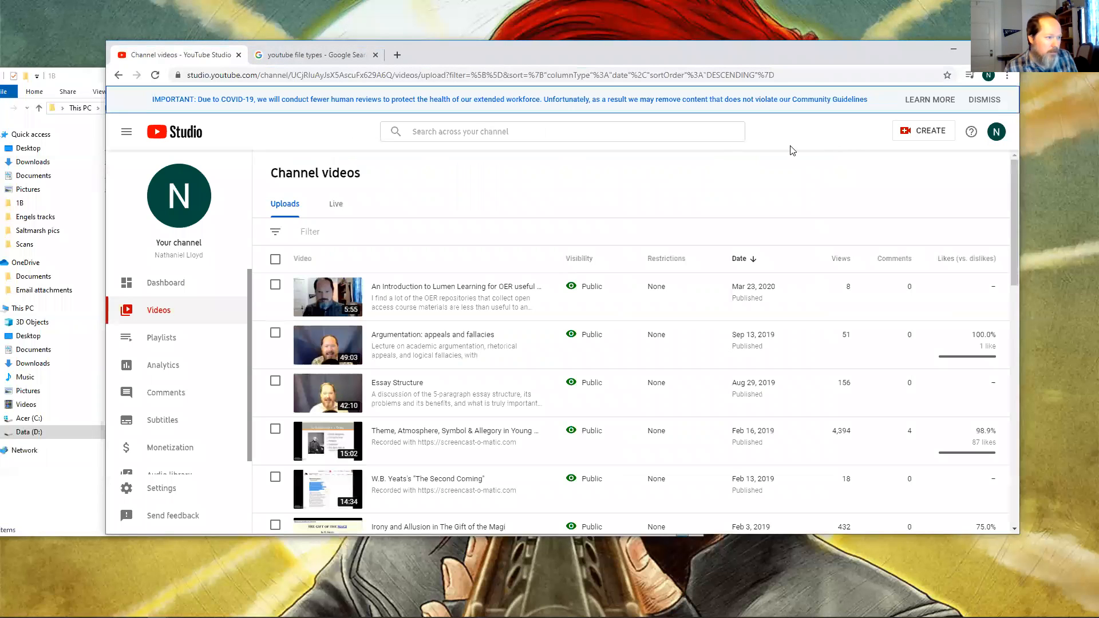
left_click(918, 133)
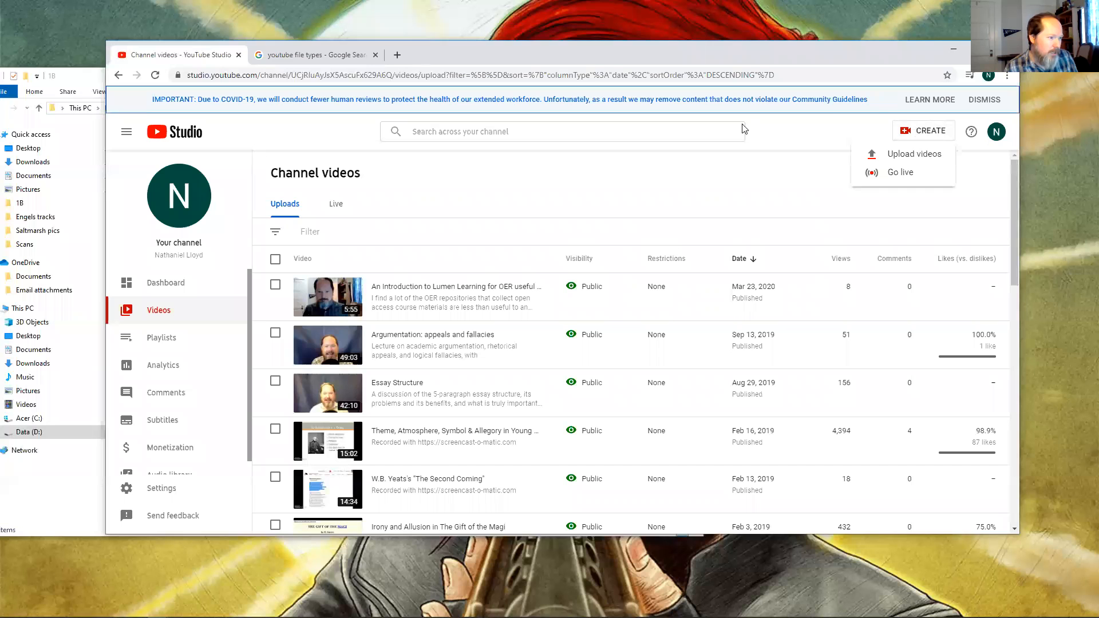
left_click(912, 160)
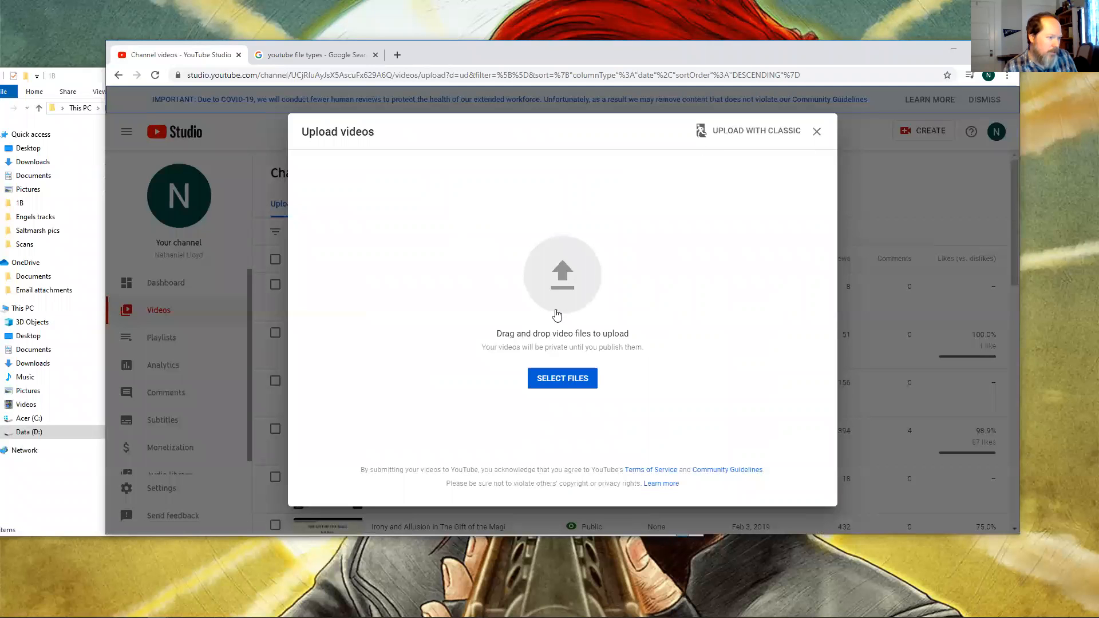
left_click(573, 385)
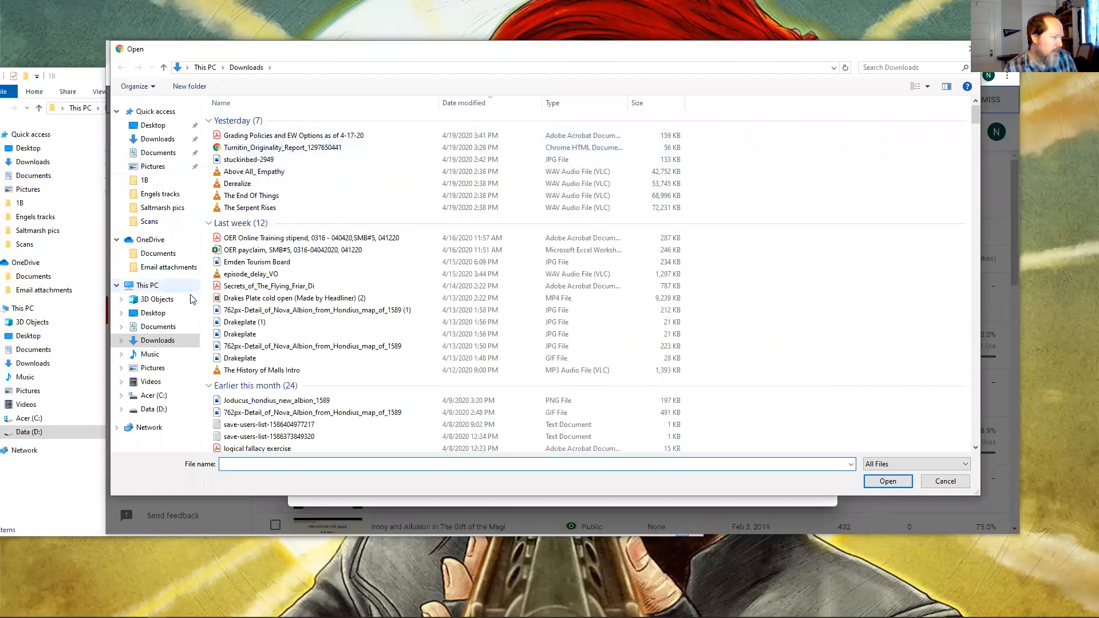
left_click(153, 409)
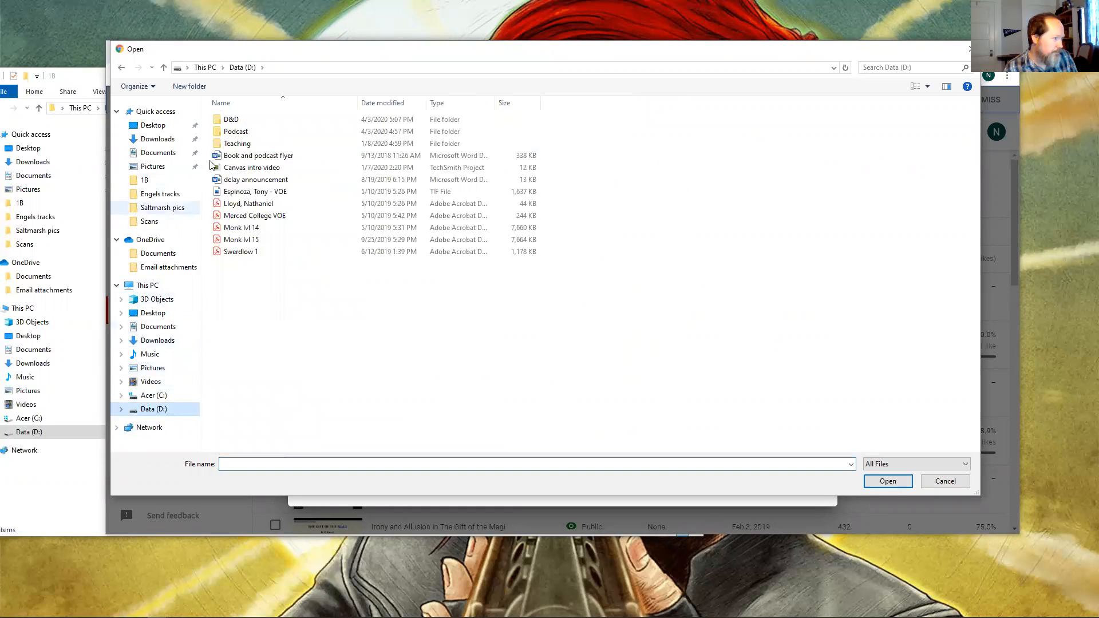
double_click(274, 143)
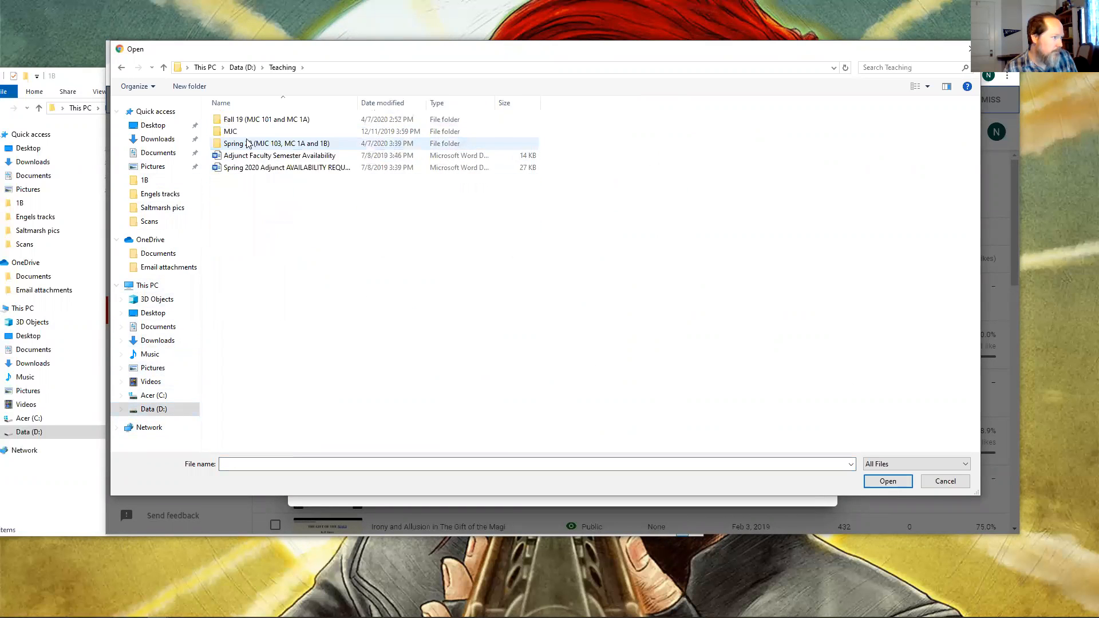
double_click(274, 143)
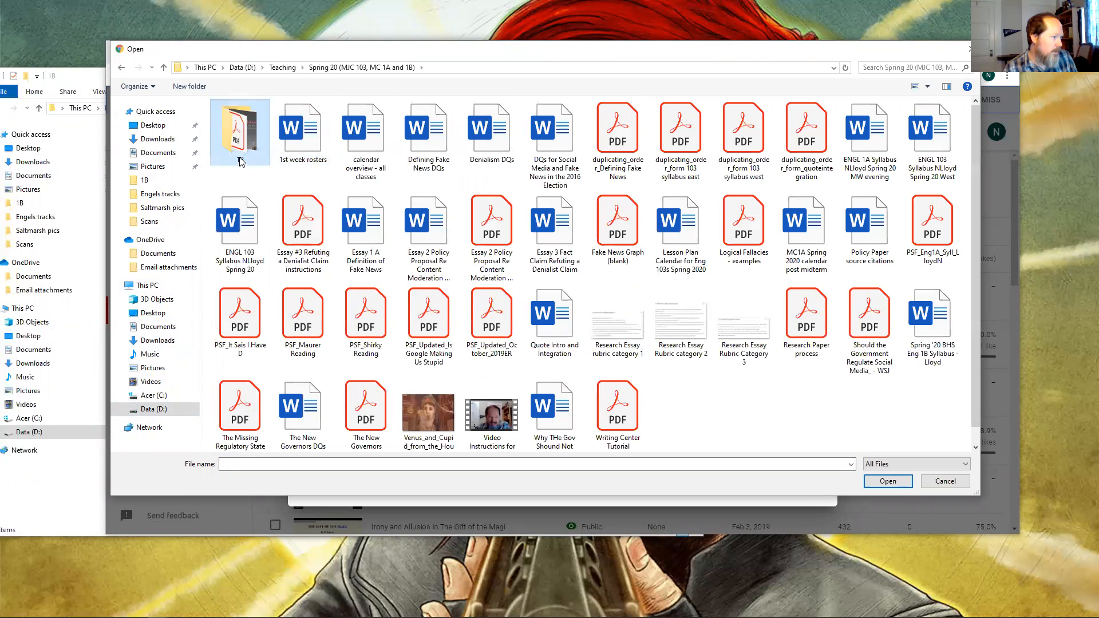
double_click(249, 153)
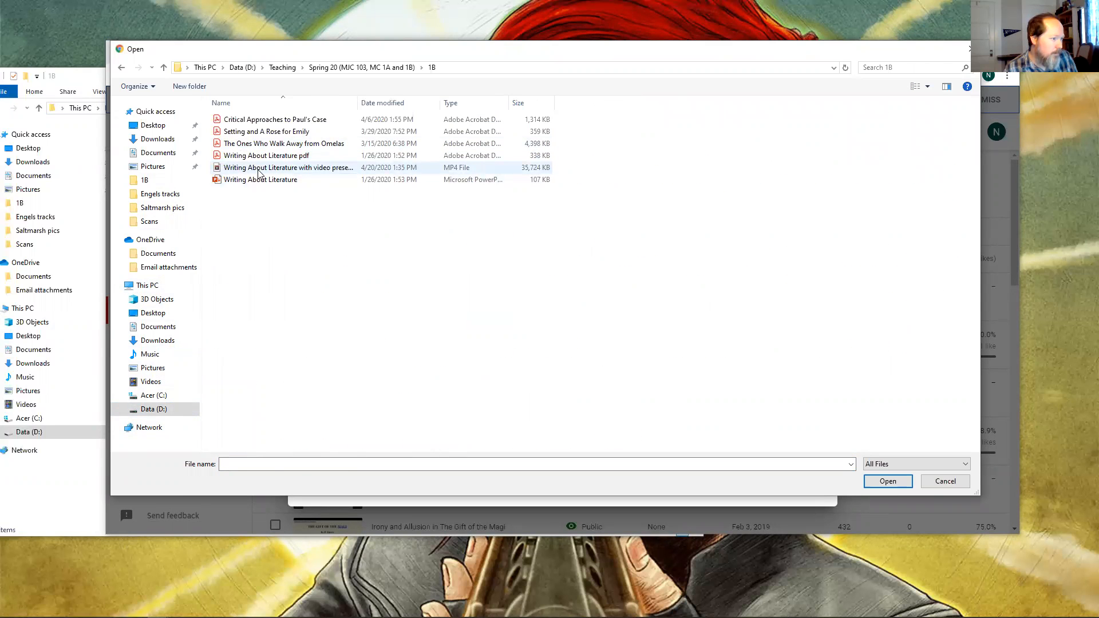
left_click(259, 168)
left_click(904, 486)
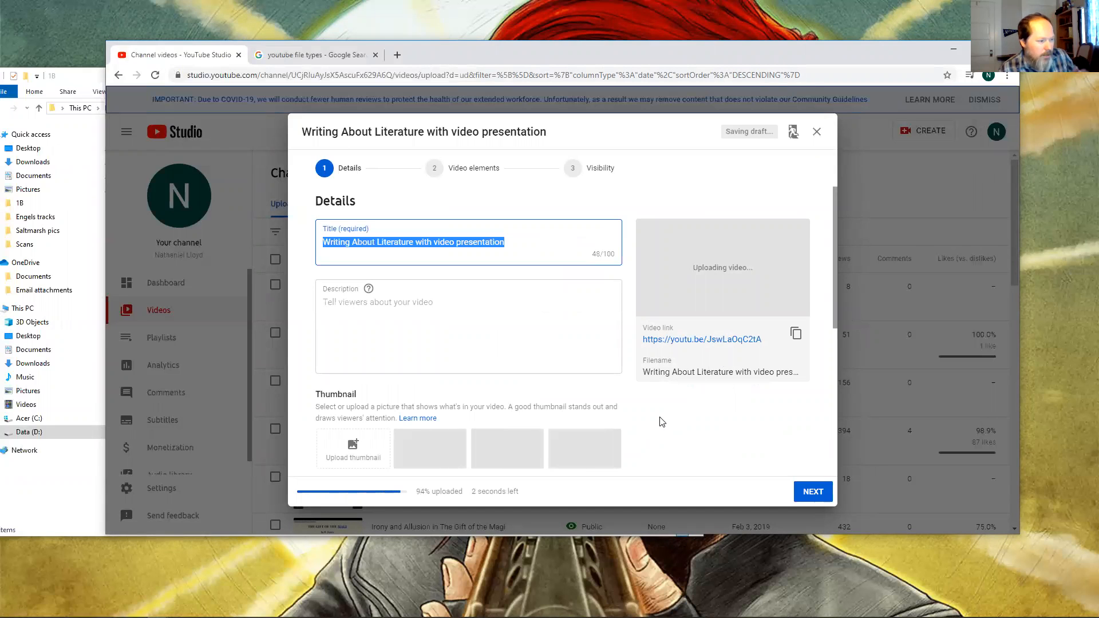
Review the video details form while the upload processes, and copy the video link.
left_click_drag(834, 255, 804, 239)
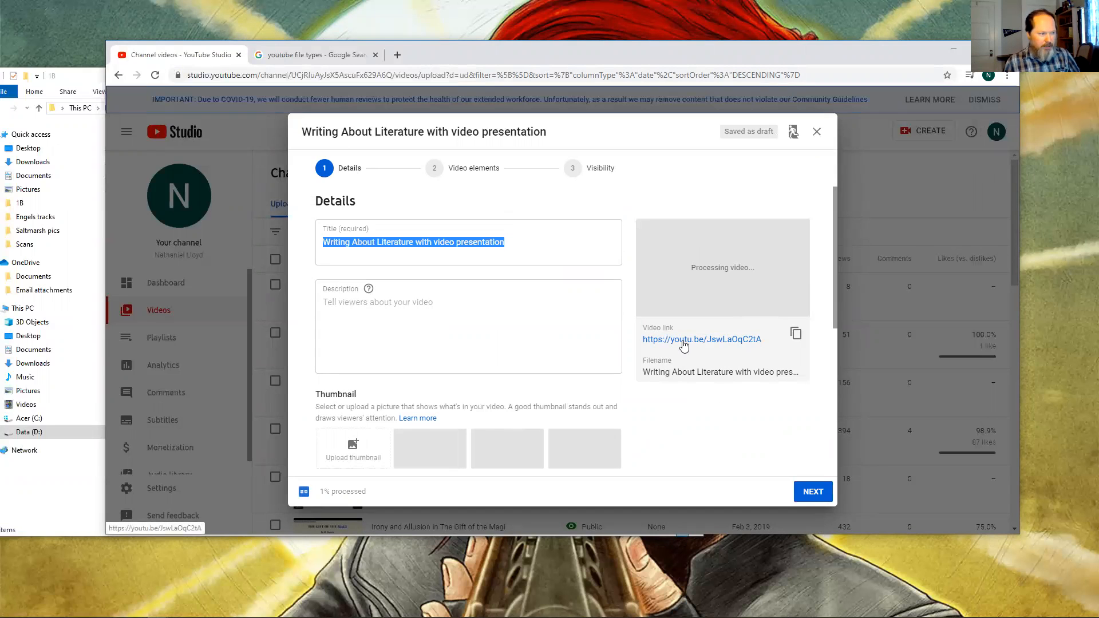
left_click(370, 304)
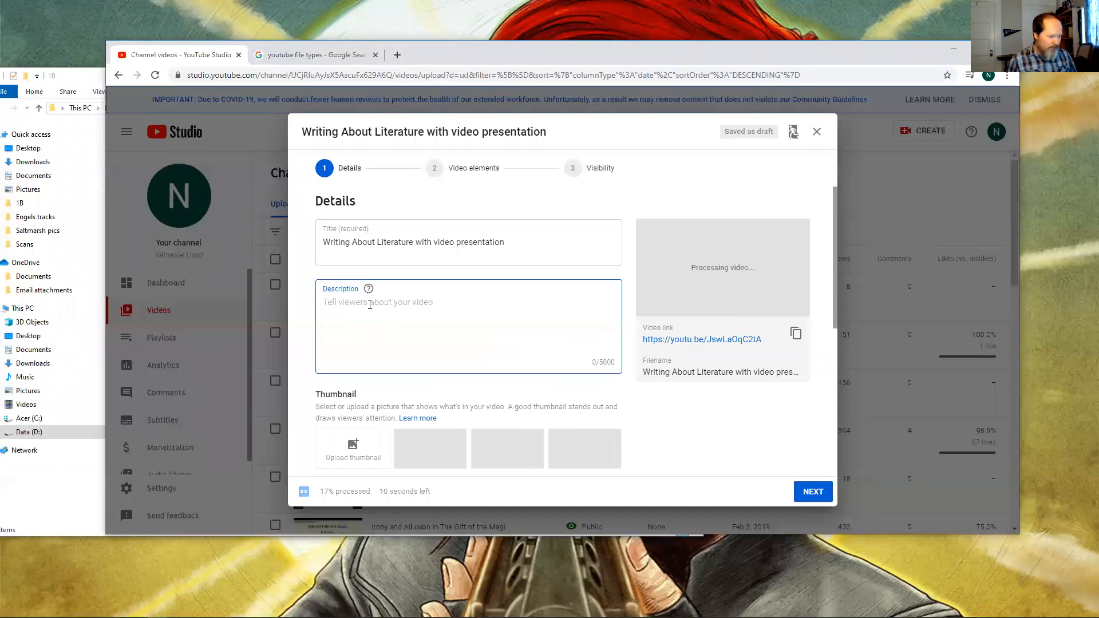
scroll(570, 313, "down", 5)
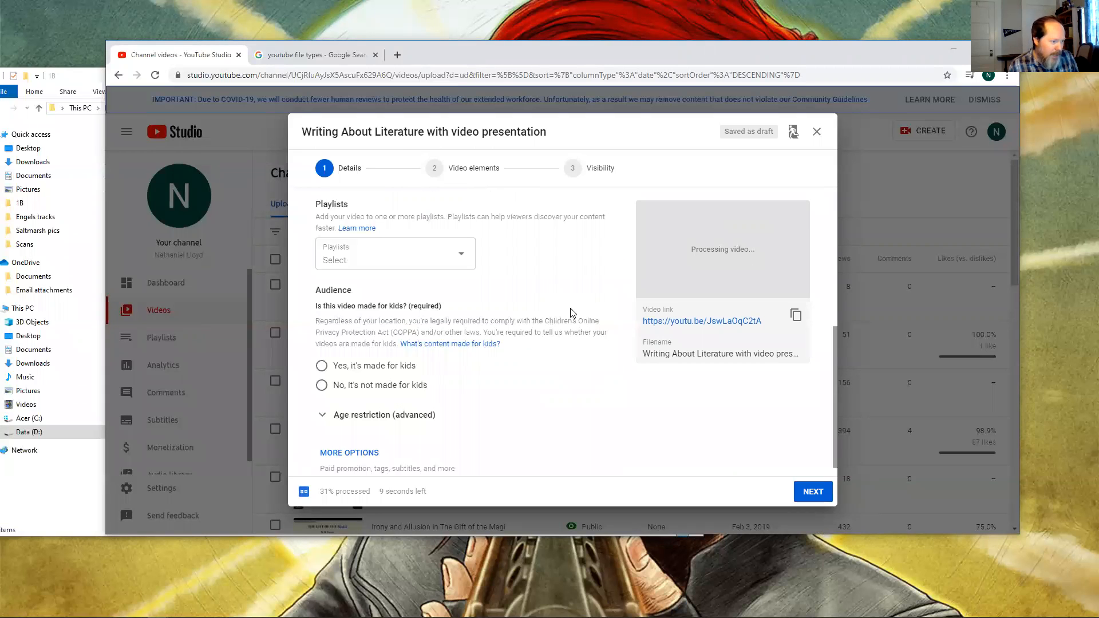
scroll(475, 372, "down", 1)
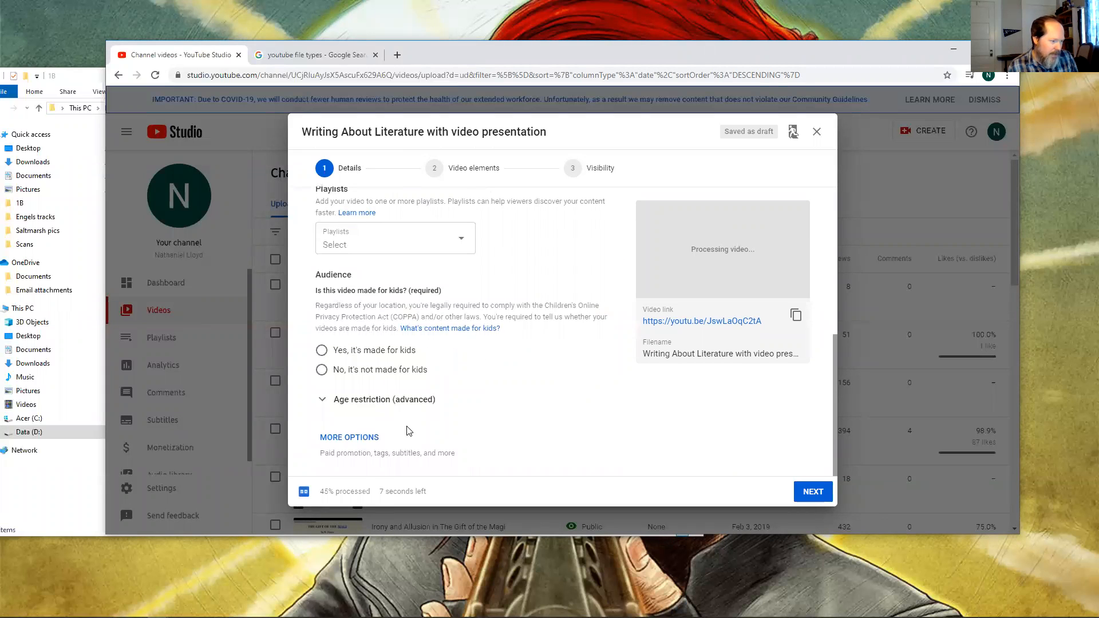
scroll(409, 431, "up", 6)
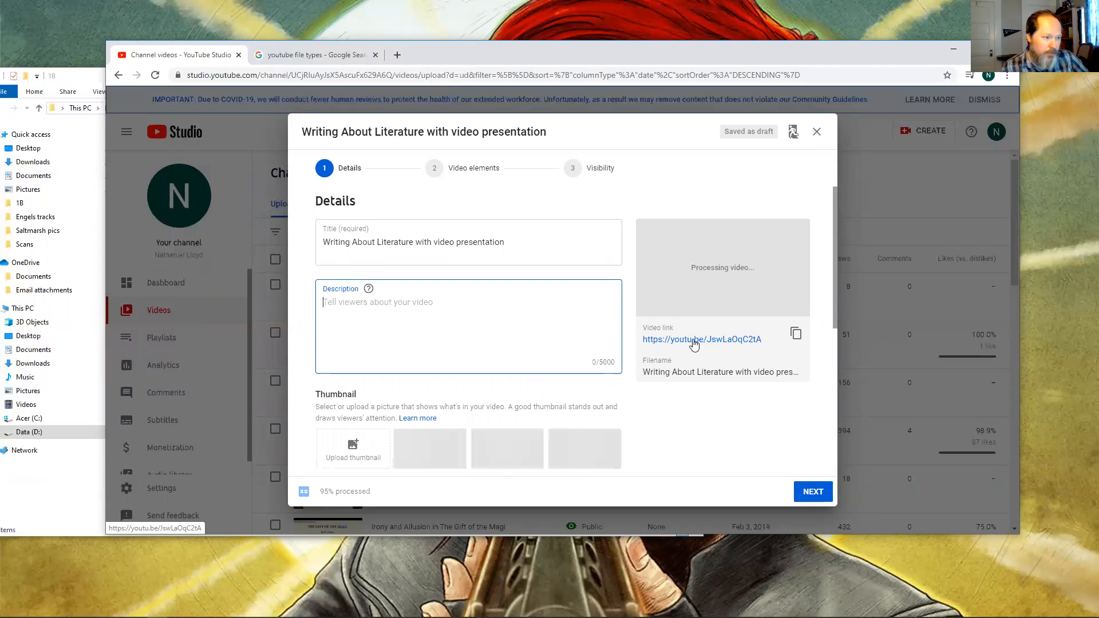
left_click(797, 334)
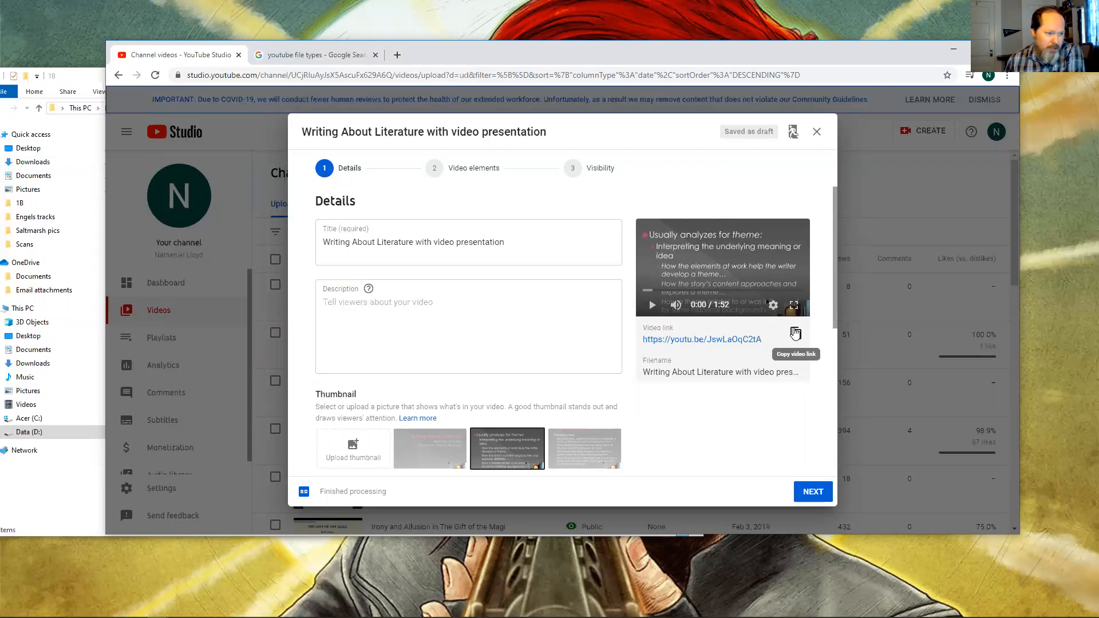
left_click_drag(835, 266, 831, 230)
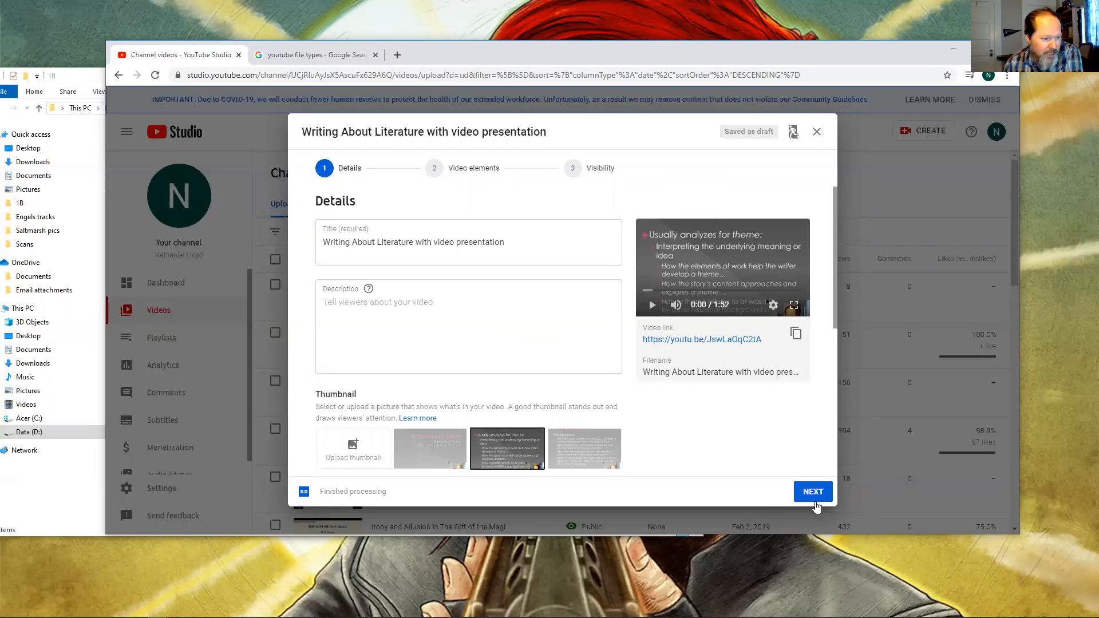
Copy the title "Writing About Literature with video presentation" into the Description field.
left_click(432, 322)
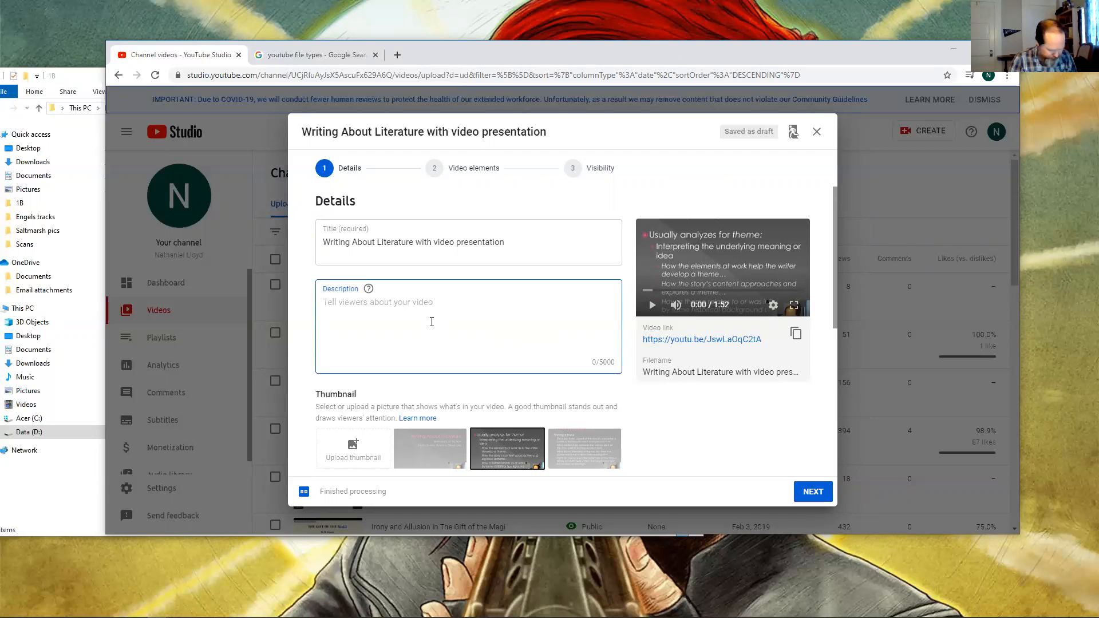
left_click_drag(506, 243, 319, 224)
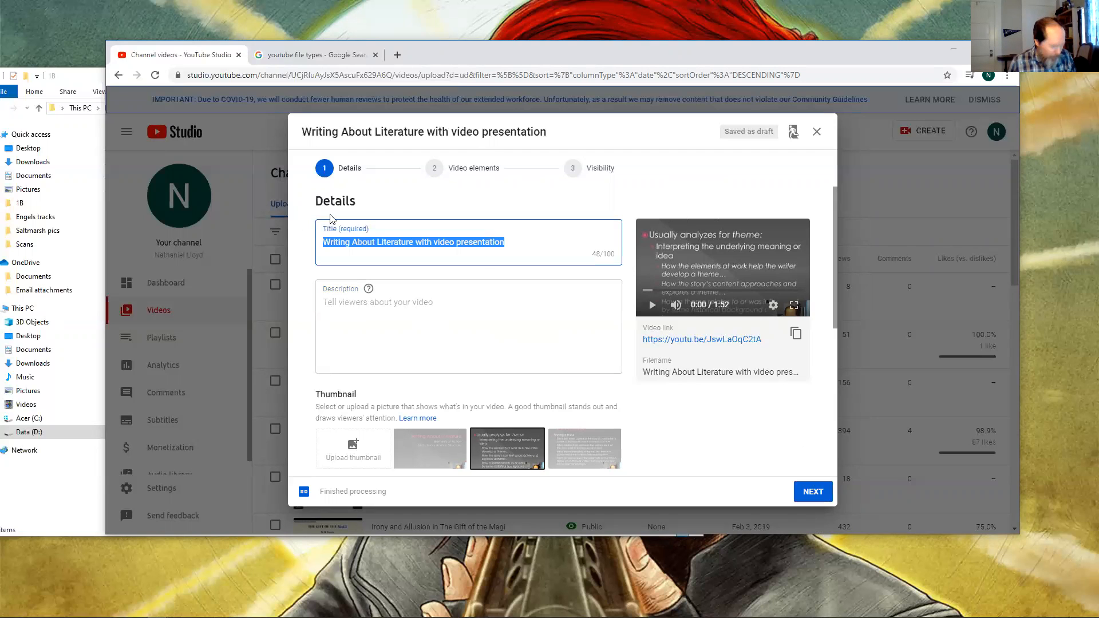
key("ctrl+c")
left_click(404, 281)
key("ctrl+v")
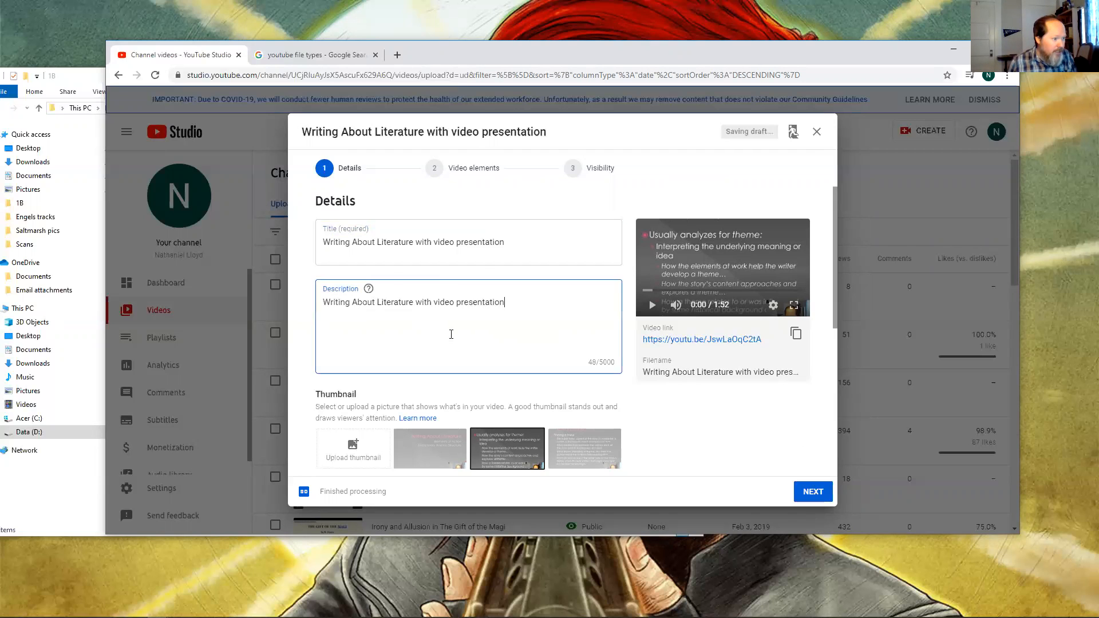
Mark the video as not made for kids and continue to the Video elements page.
left_click(813, 492)
scroll(491, 378, "up", 3)
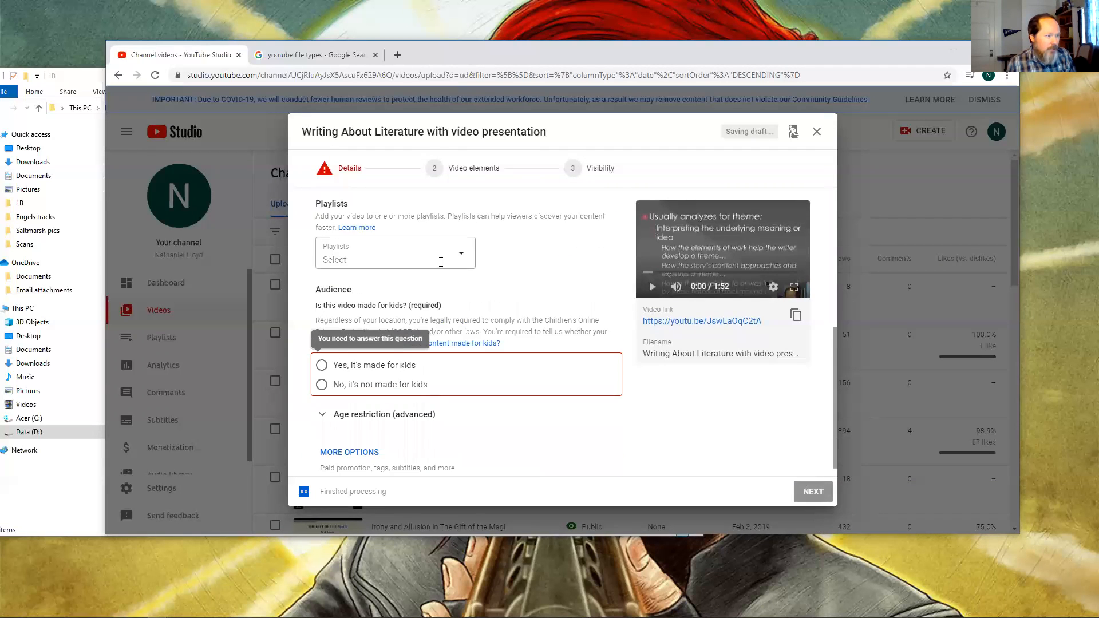
left_click(441, 376)
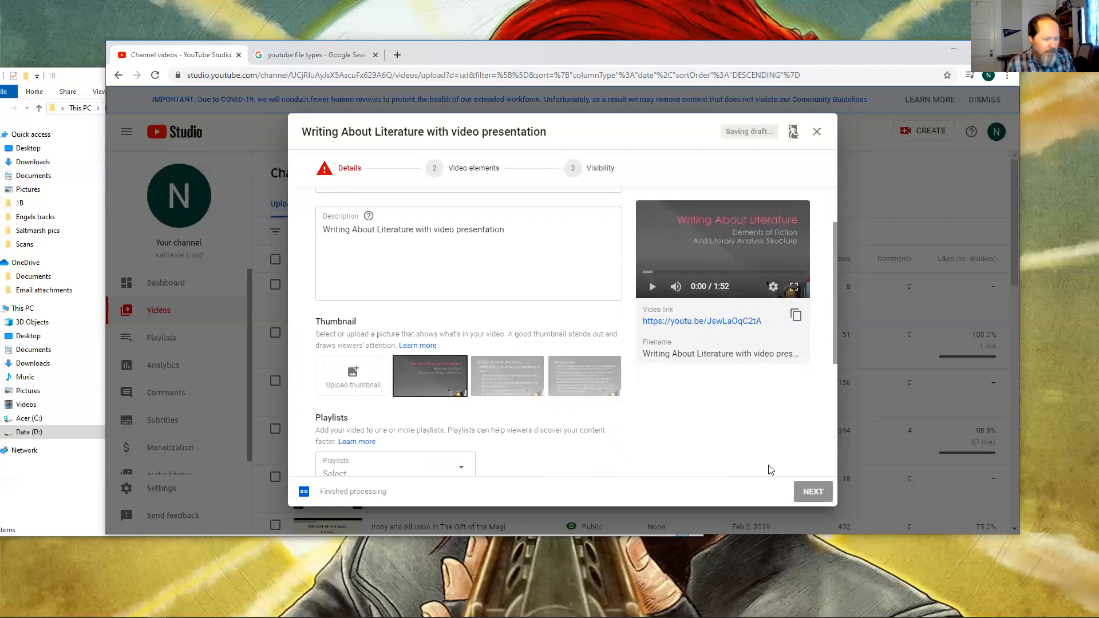
scroll(783, 440, "down", 4)
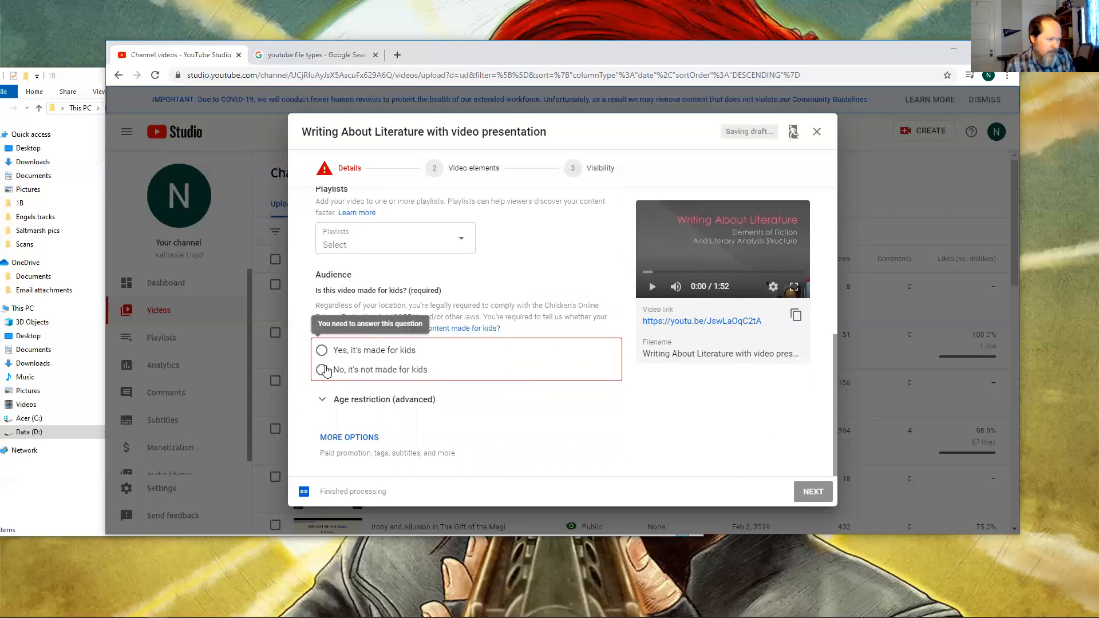
left_click(322, 370)
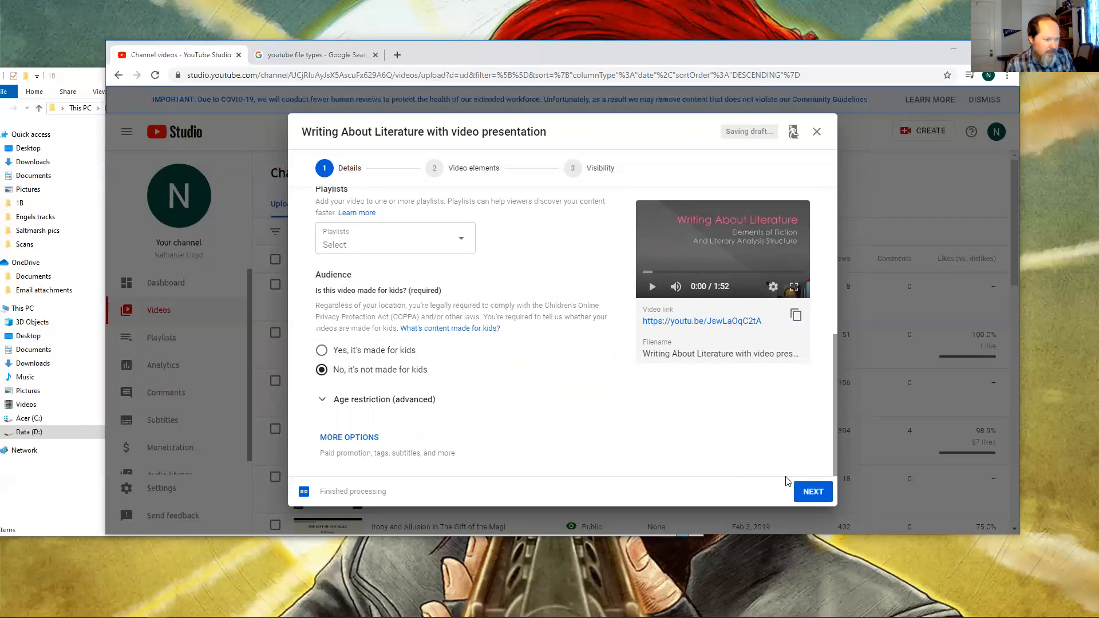
left_click(813, 494)
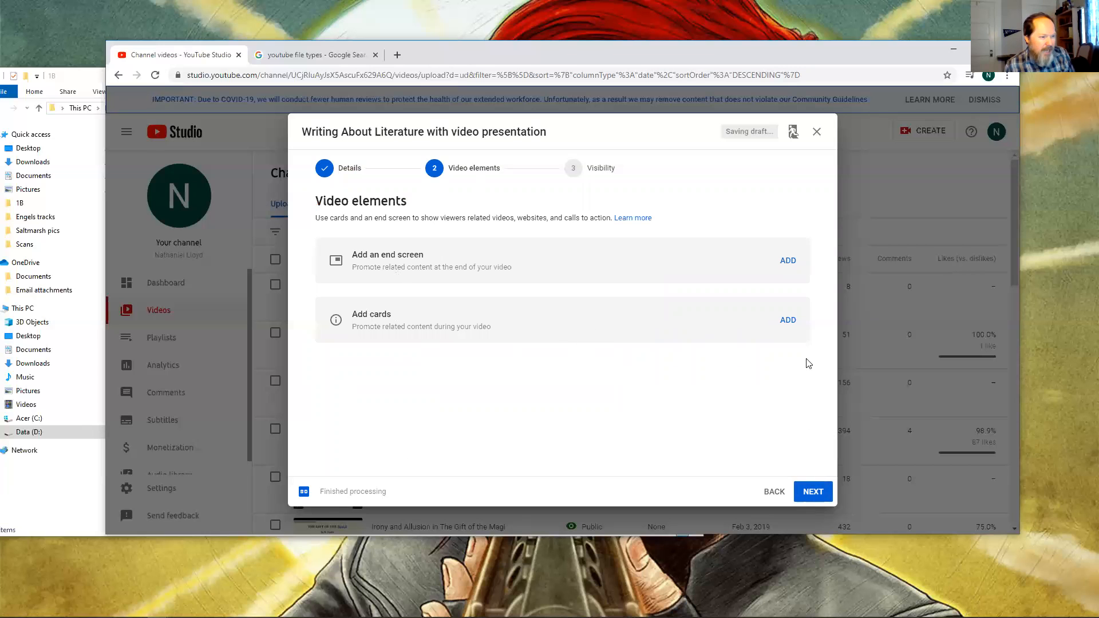
Skip video elements, set the video's visibility to Unlisted and copy its video link.
left_click(818, 496)
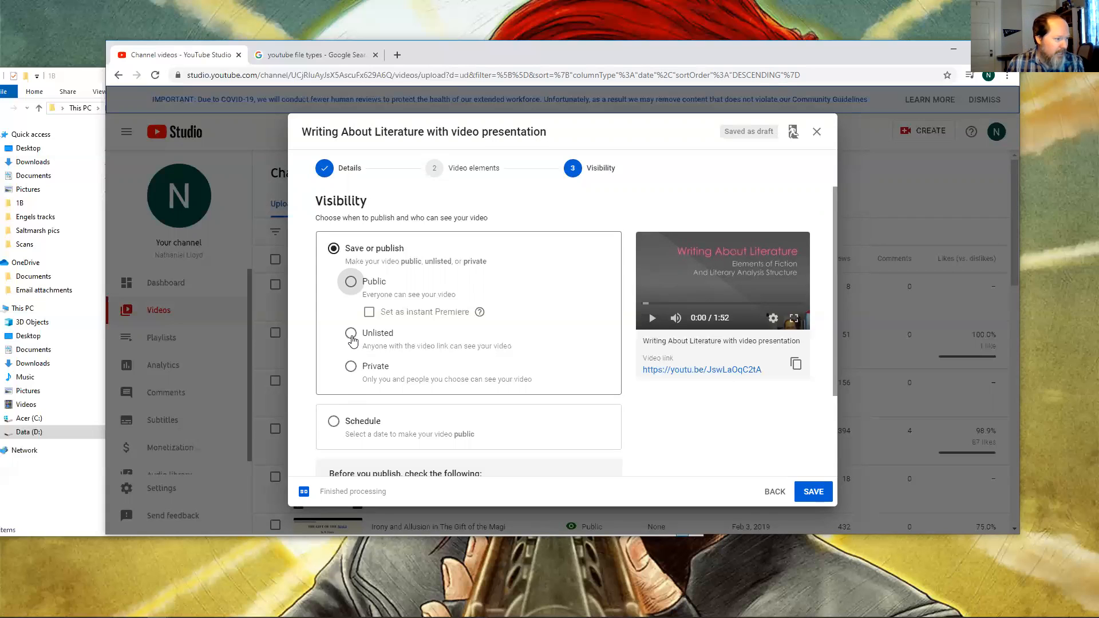
left_click(351, 335)
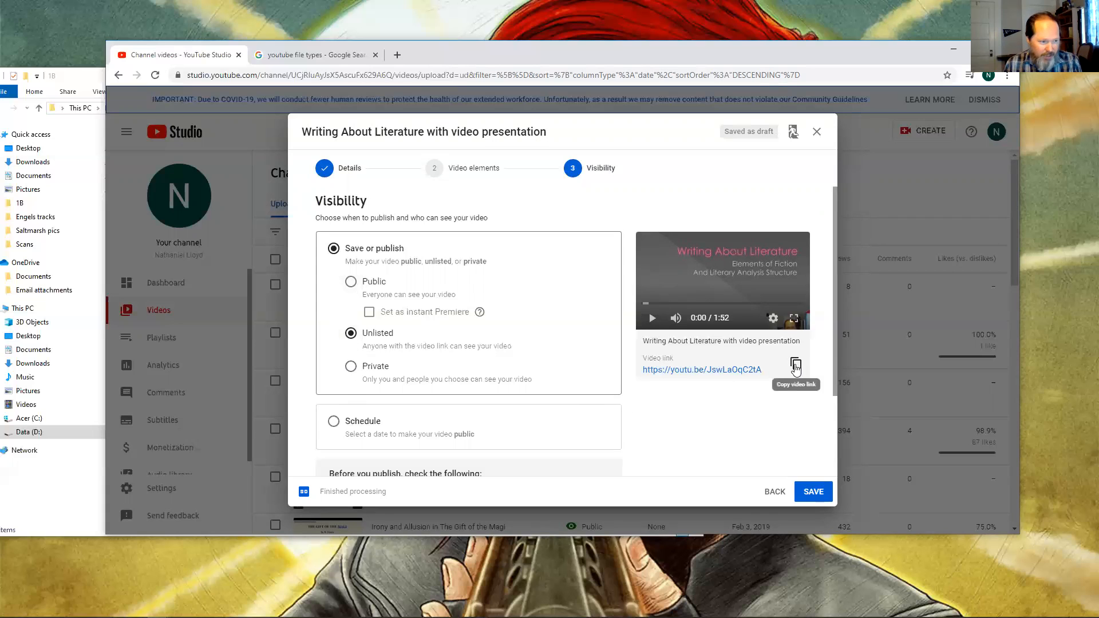
left_click(796, 366)
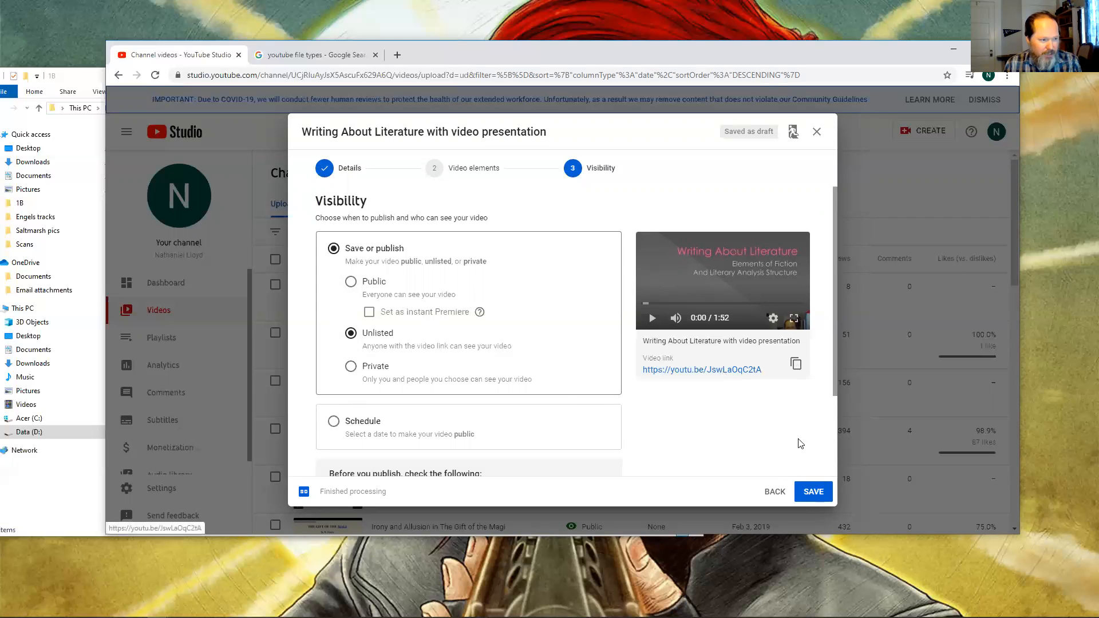
Save the video and close the published confirmation dialog.
scroll(719, 410, "down", 1)
scroll(720, 411, "down", 2)
left_click(813, 491)
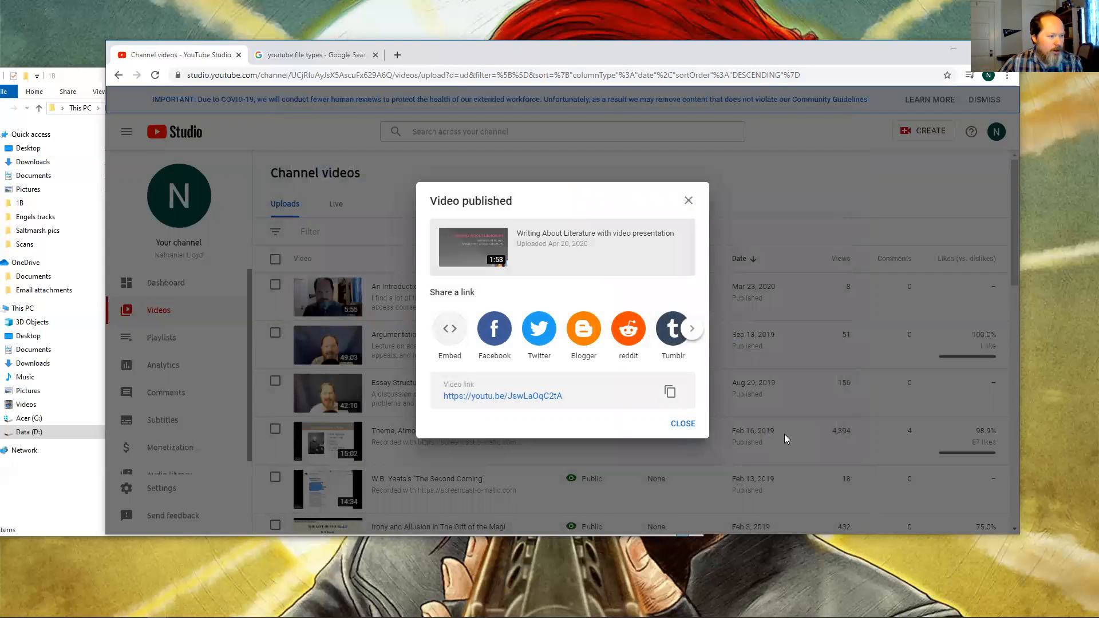
left_click(689, 202)
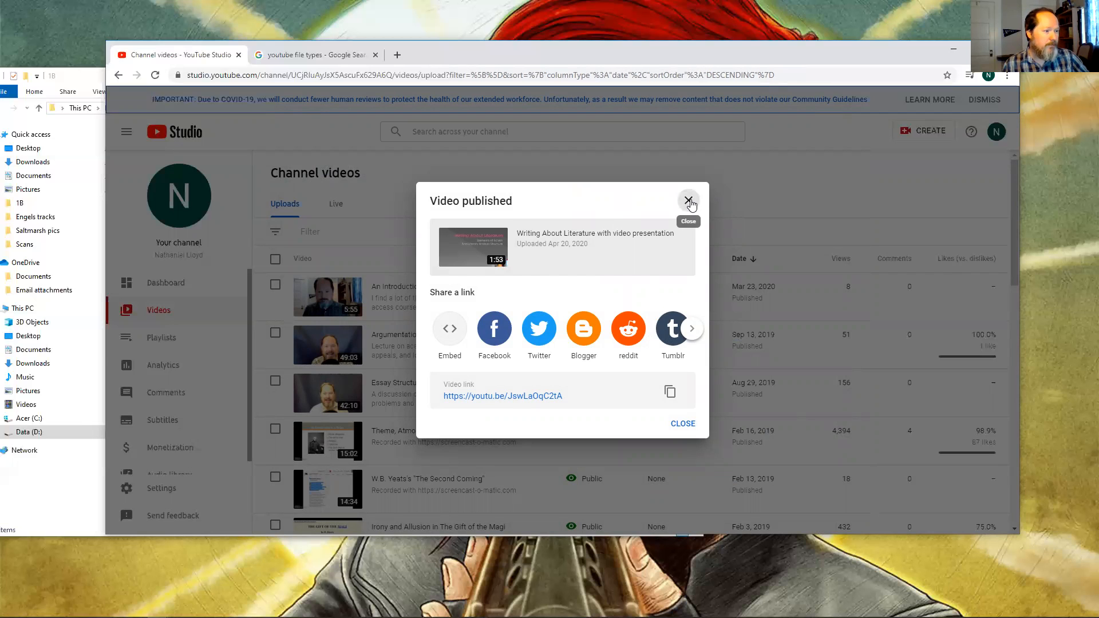